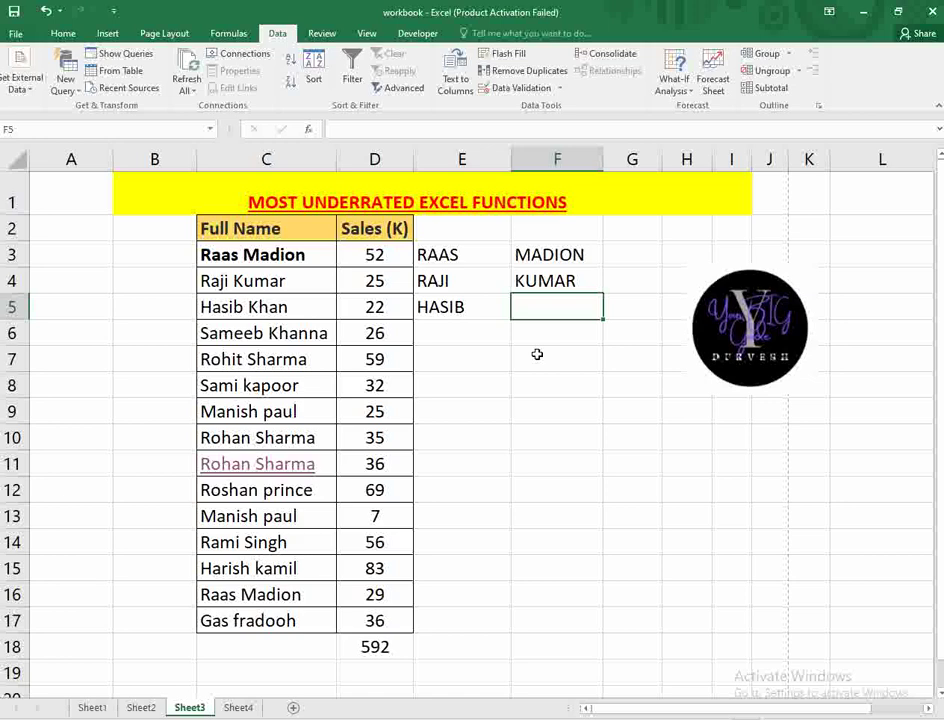
# Enter the third person's last name in capitals in F5 and try Flash Fill from E6 and F6
pyautogui.write('KHAN')
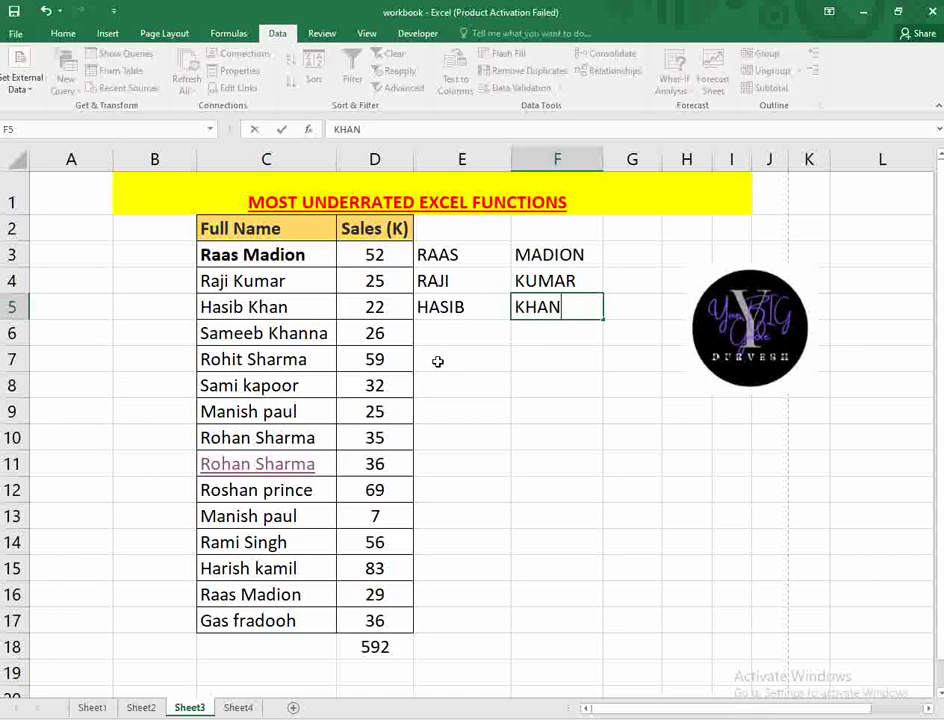
pyautogui.click(442, 336)
pyautogui.click(506, 53)
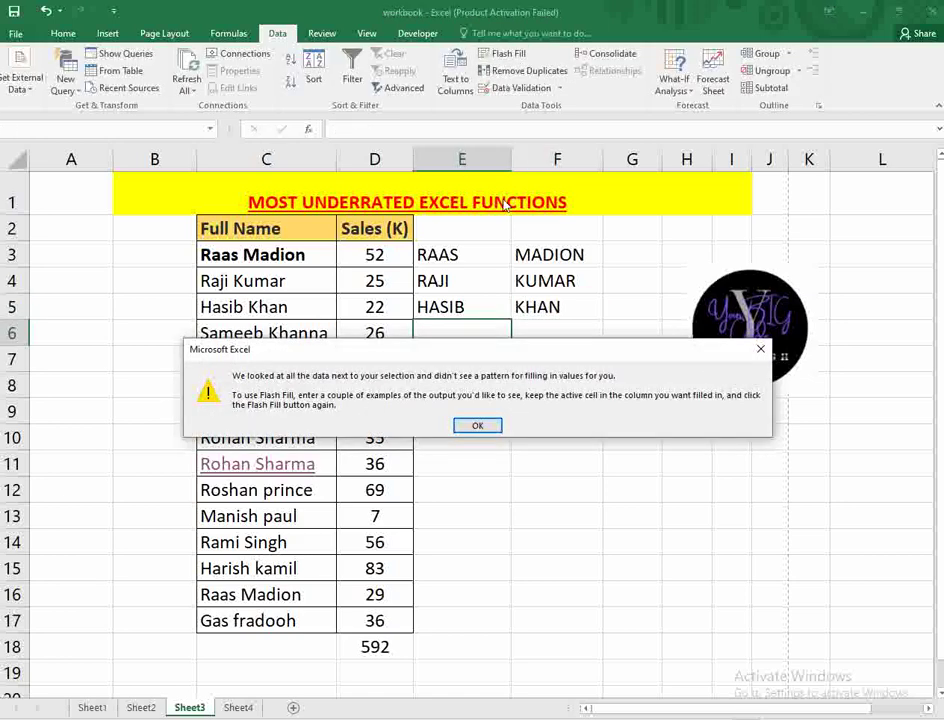
pyautogui.click(477, 426)
pyautogui.click(558, 334)
pyautogui.click(506, 53)
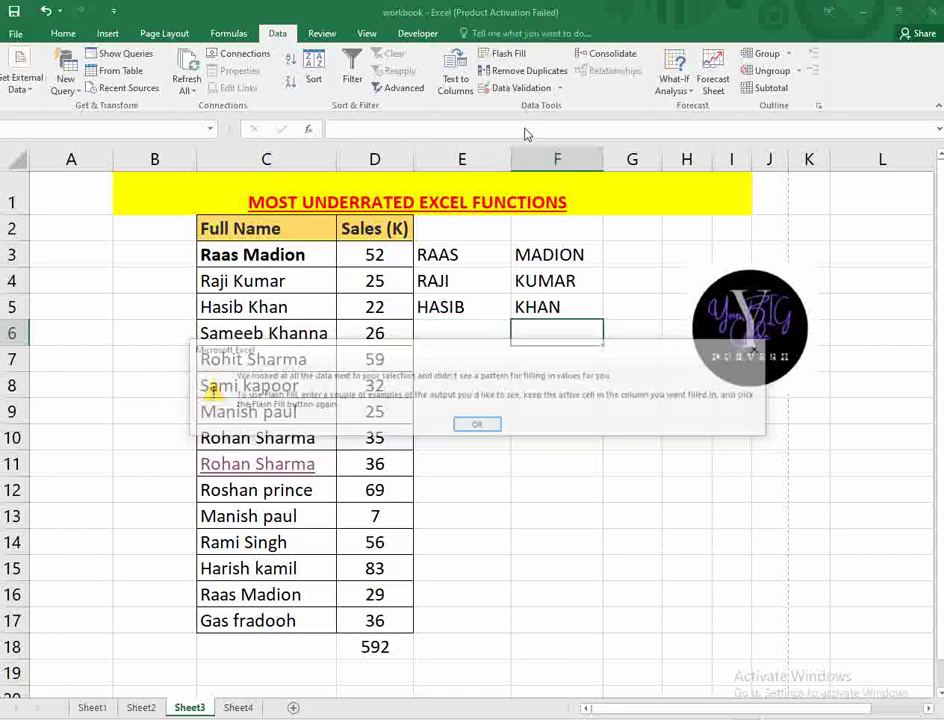
pyautogui.click(480, 428)
# Clear the sample first and last names from E3:F5
pyautogui.click(535, 386)
pyautogui.moveTo(449, 252); pyautogui.dragTo(538, 313)
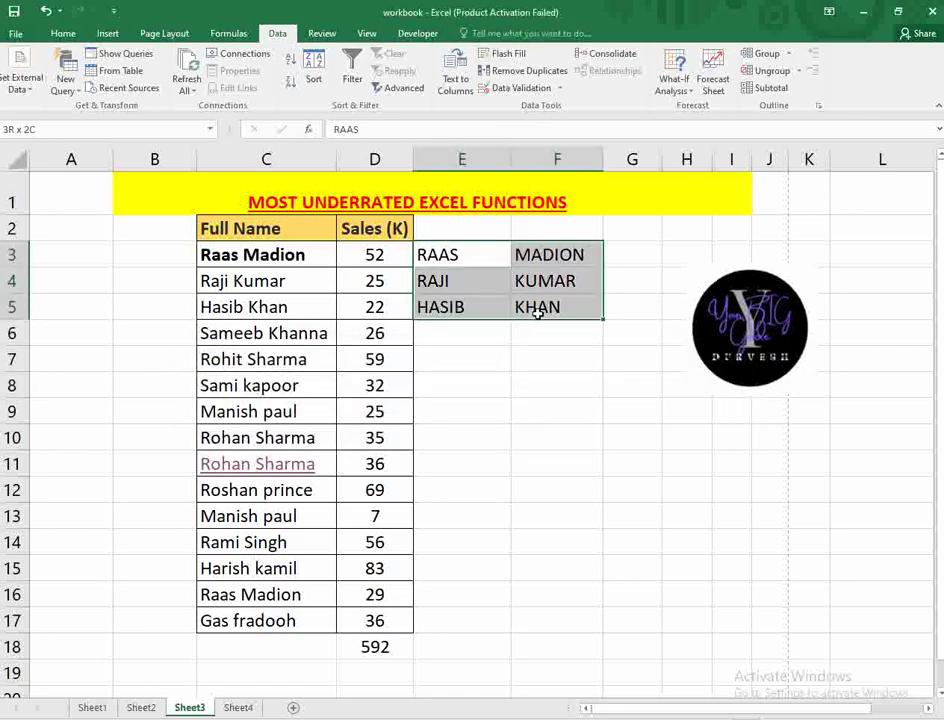
pyautogui.press('Delete')
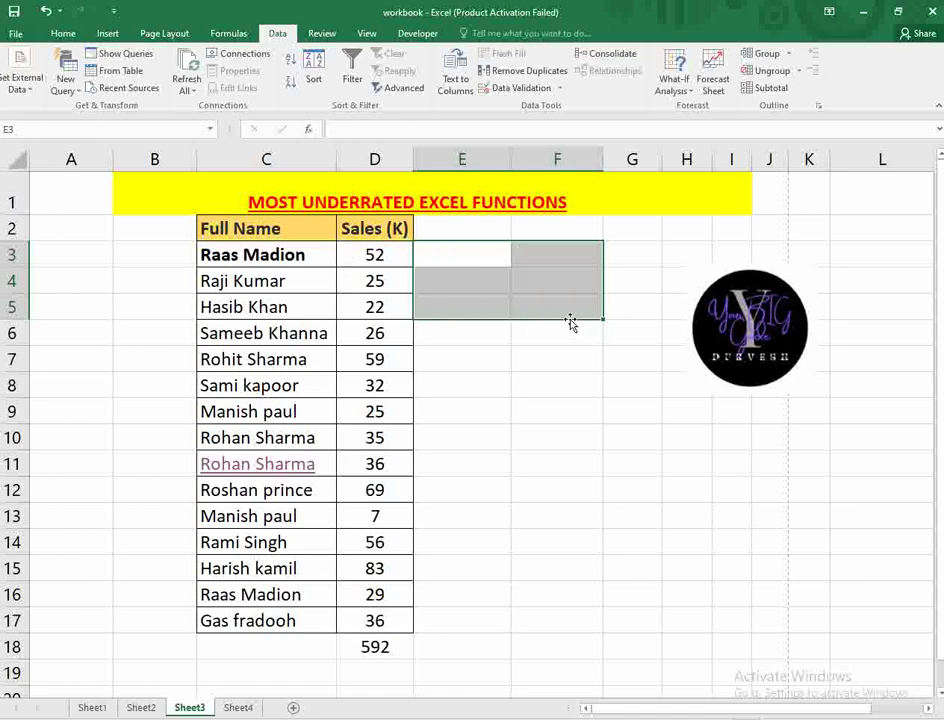
# Insert two blank columns between the Full Name and Sales (K) columns
pyautogui.rightClick(371, 159)
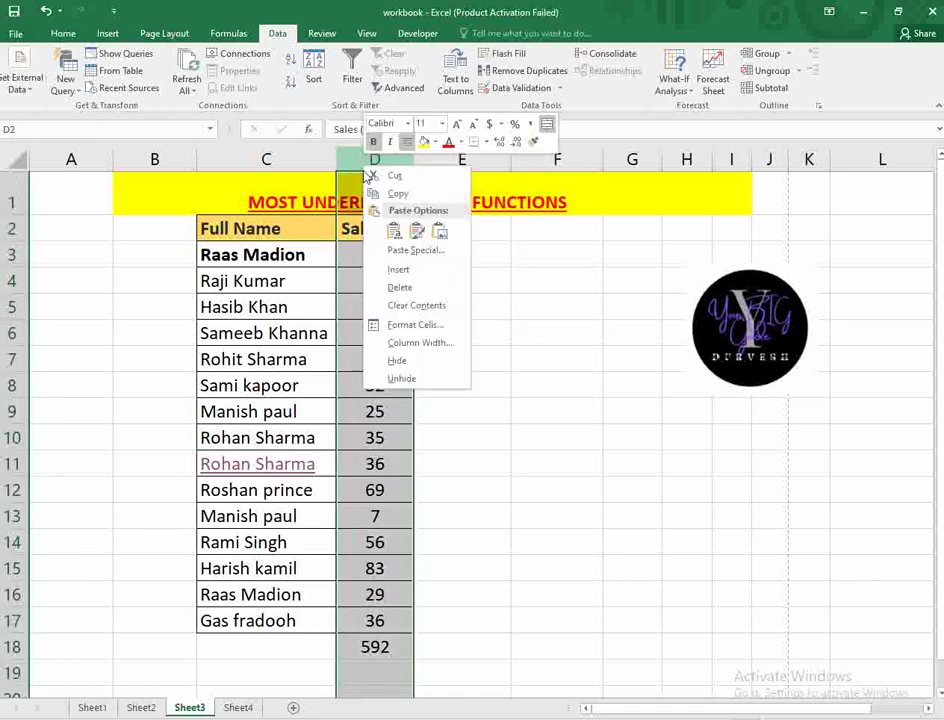
pyautogui.click(400, 270)
pyautogui.click(408, 285)
pyautogui.click(424, 160)
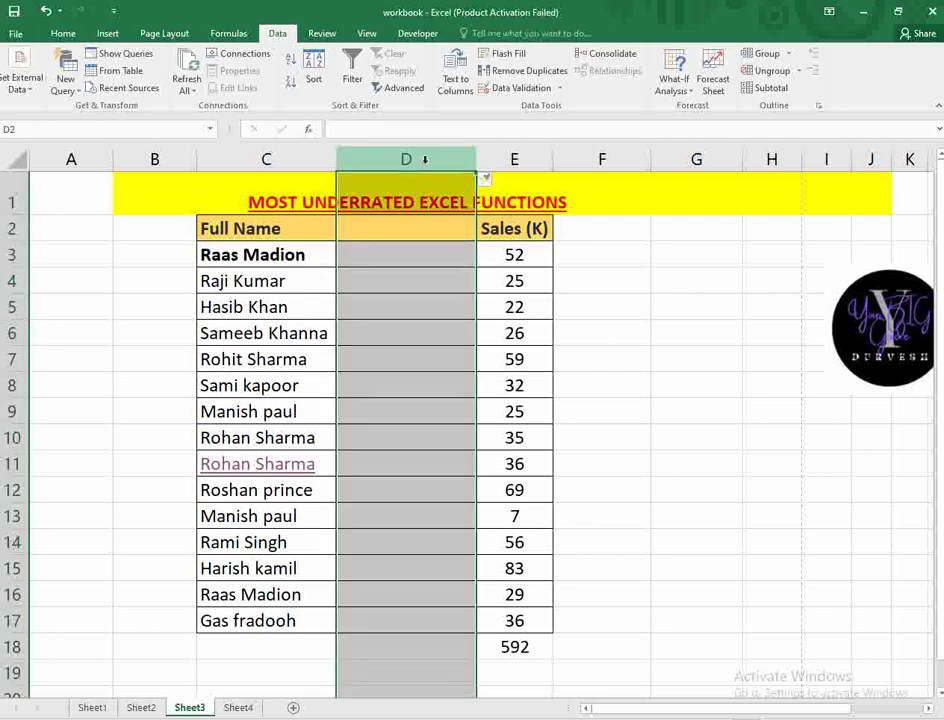
pyautogui.rightClick(424, 160)
pyautogui.click(450, 268)
pyautogui.click(727, 333)
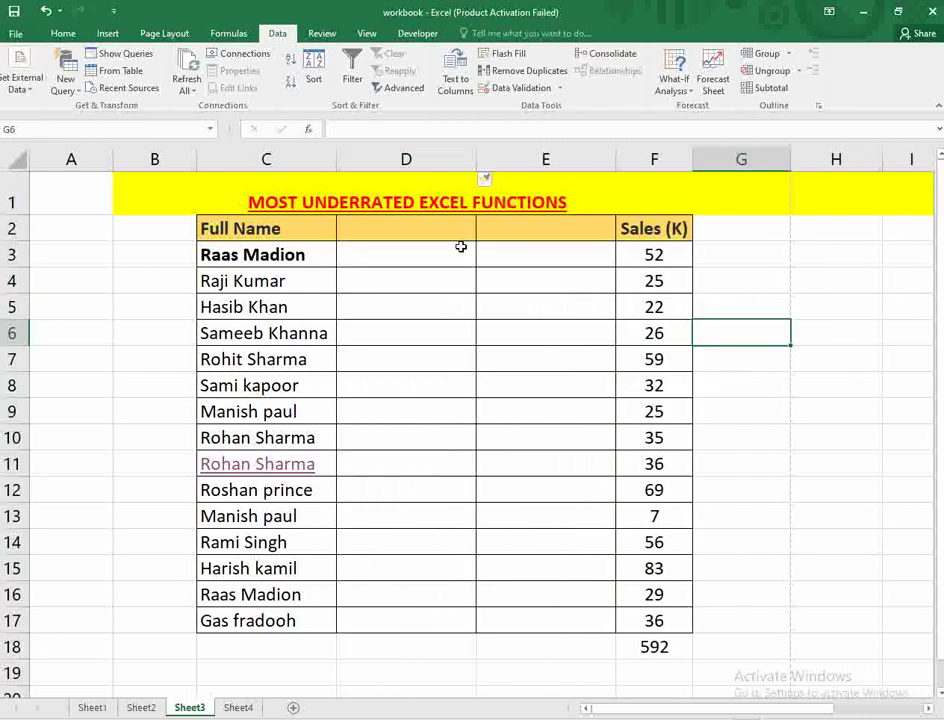
# Enter the first person's first name in D3 and last name in E3, and try Flash Fill from E4
pyautogui.click(398, 265)
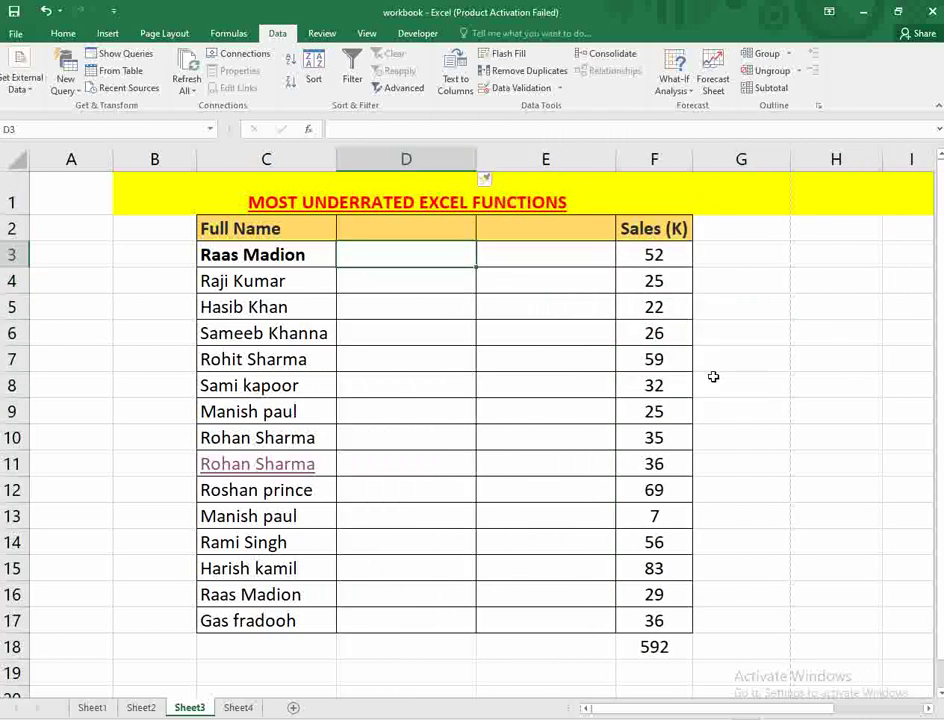
pyautogui.write('R')
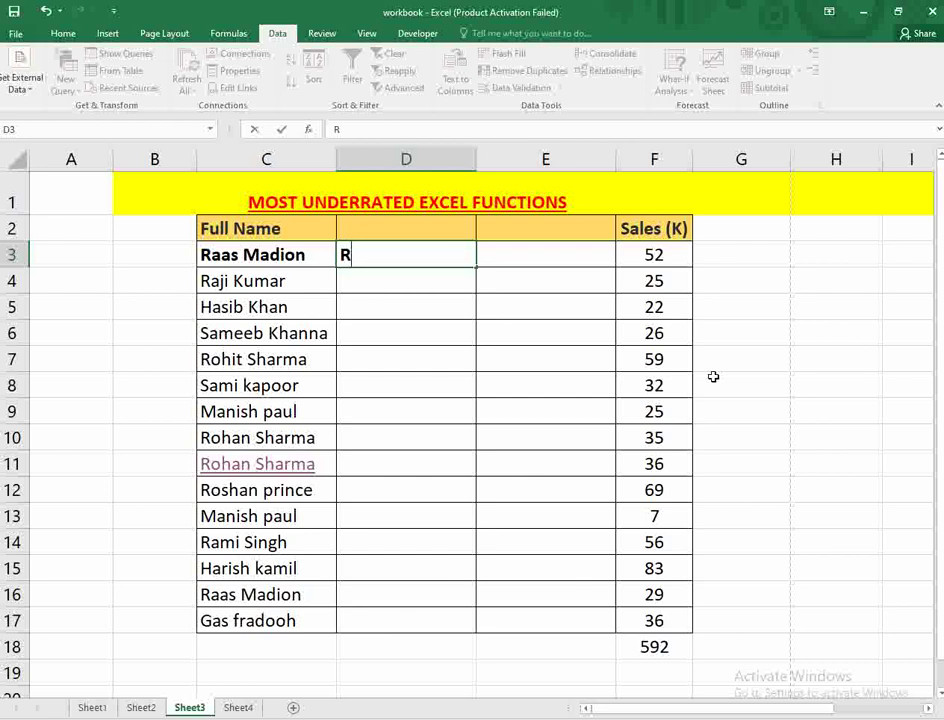
pyautogui.write('aas')
pyautogui.press('Tab')
pyautogui.write('M')
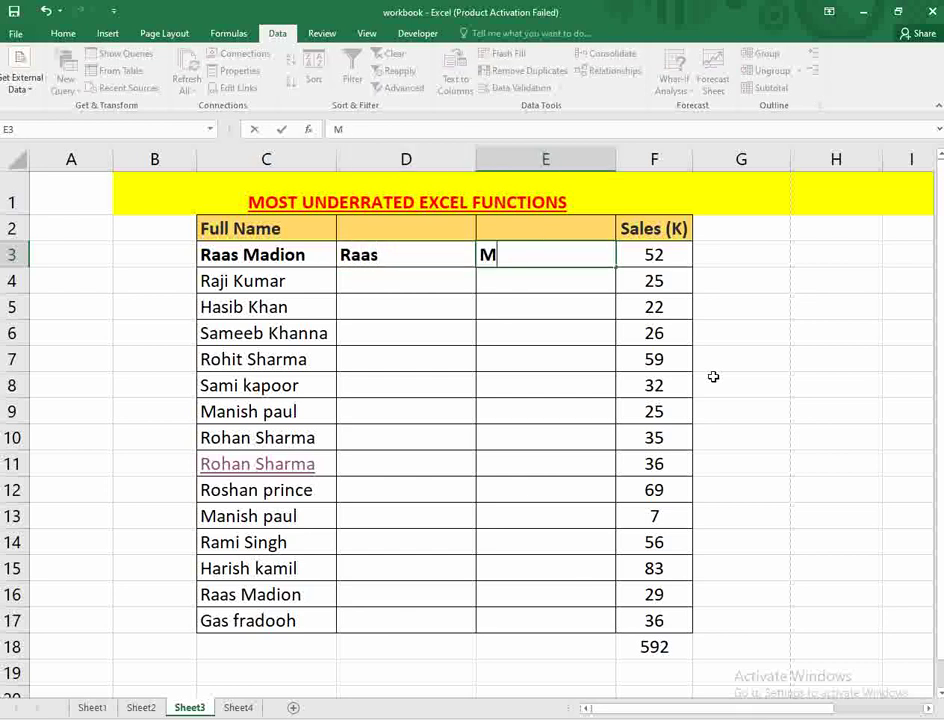
pyautogui.write('adion')
pyautogui.press('Return')
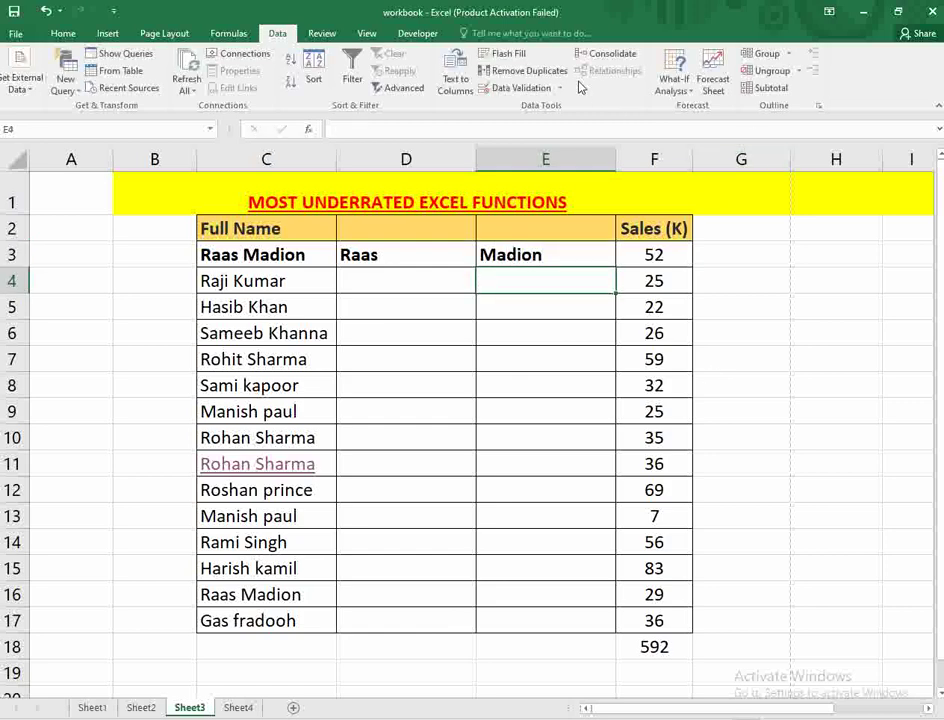
pyautogui.click(519, 55)
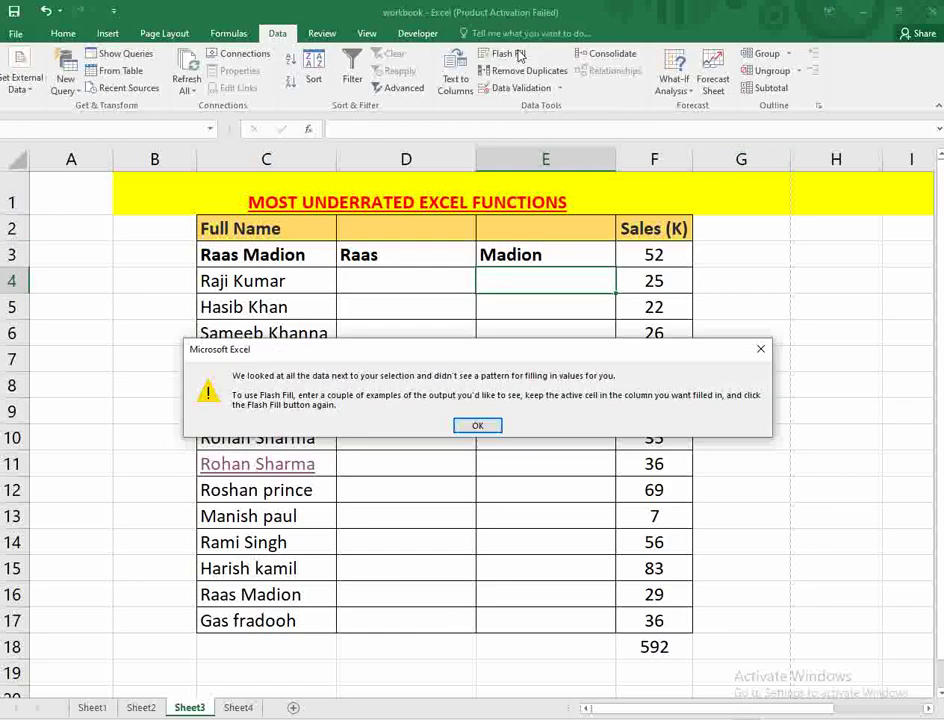
pyautogui.click(478, 426)
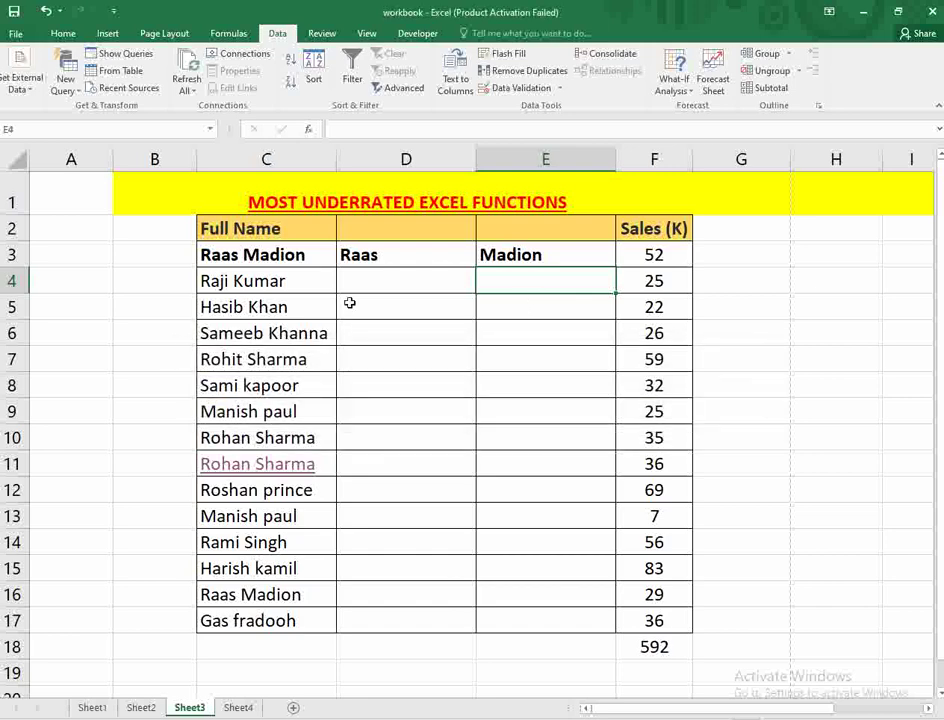
# Enter the second person's first name in D4 and last name in E4
pyautogui.click(352, 290)
pyautogui.write('Raji')
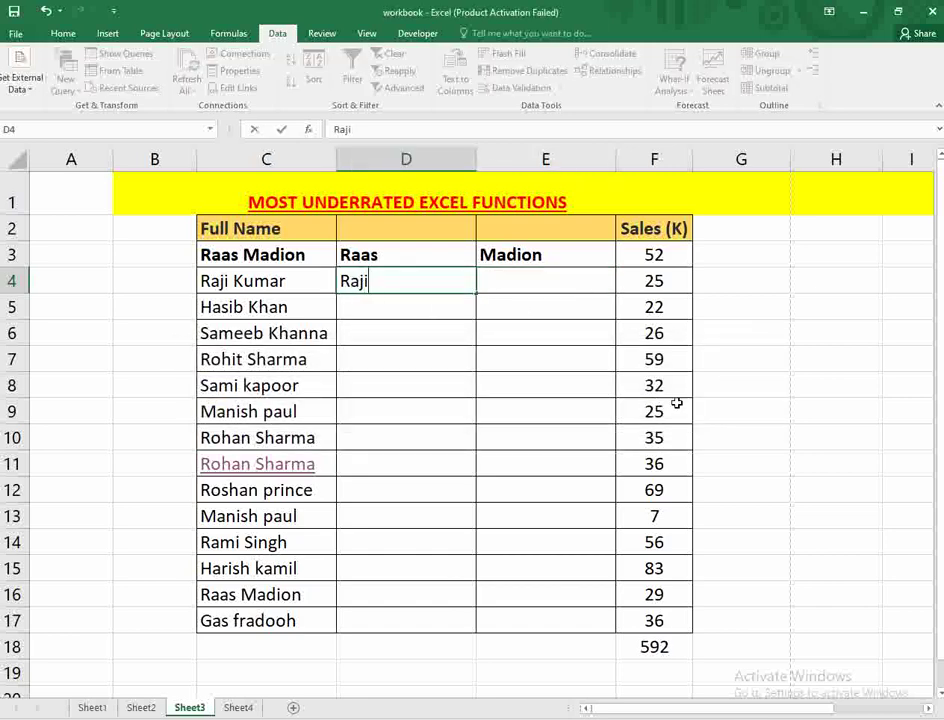
pyautogui.press('Tab')
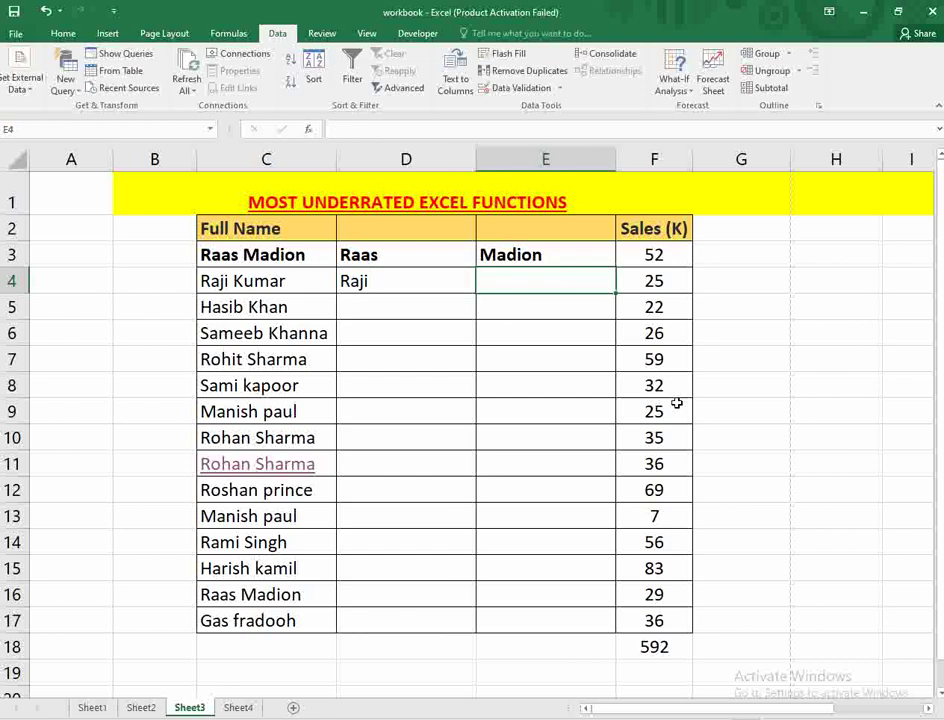
pyautogui.write('Kumar')
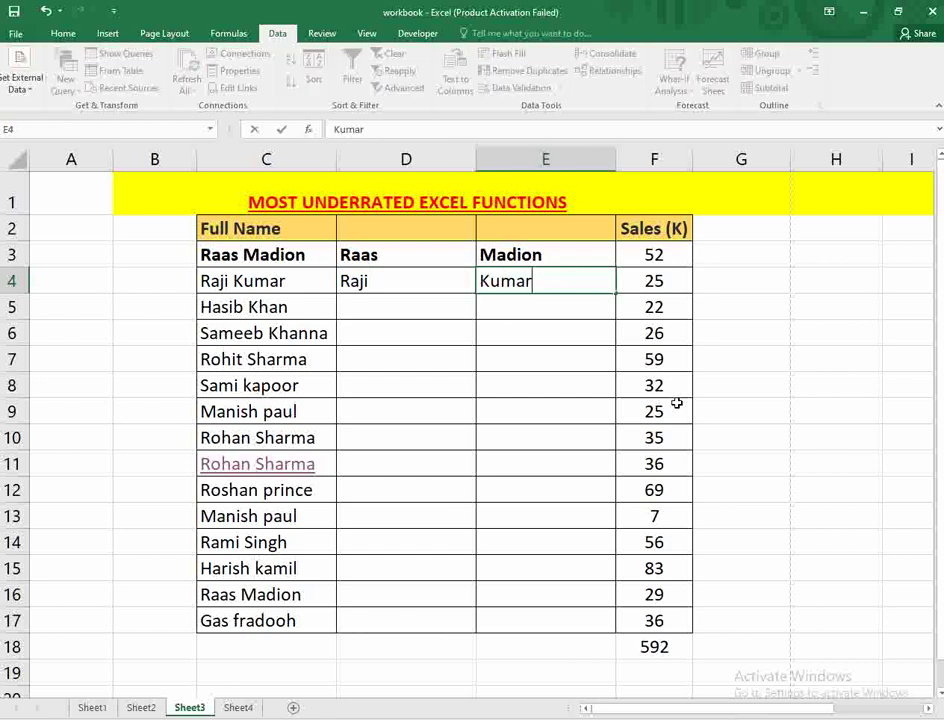
pyautogui.press('Return')
pyautogui.press('Left')
pyautogui.press('Right')
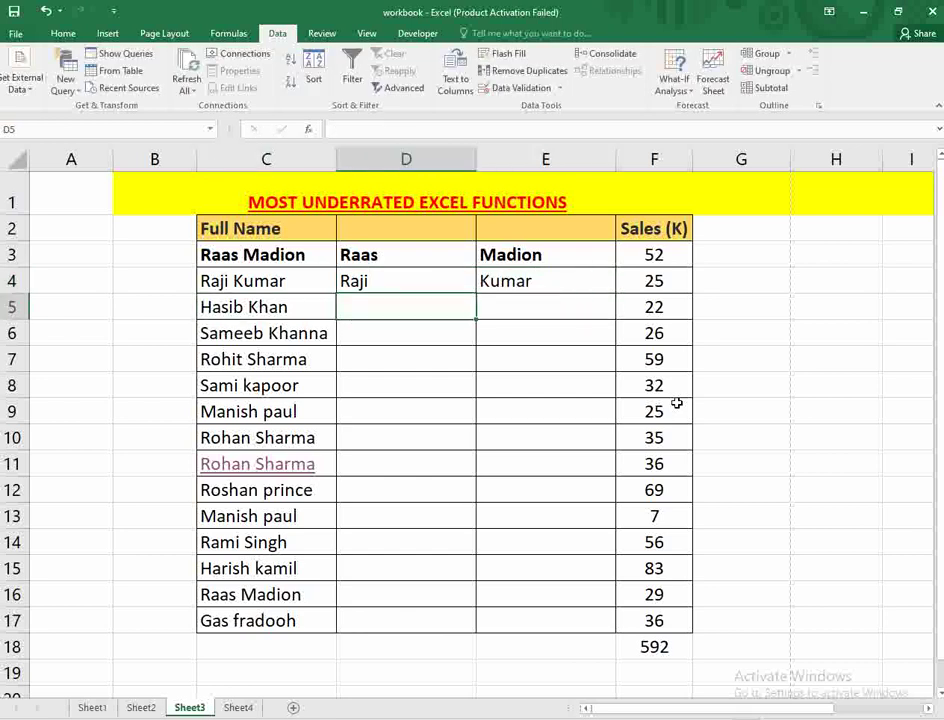
# Enter the third person's first name in D5 and last name in E5
pyautogui.write('Hasib')
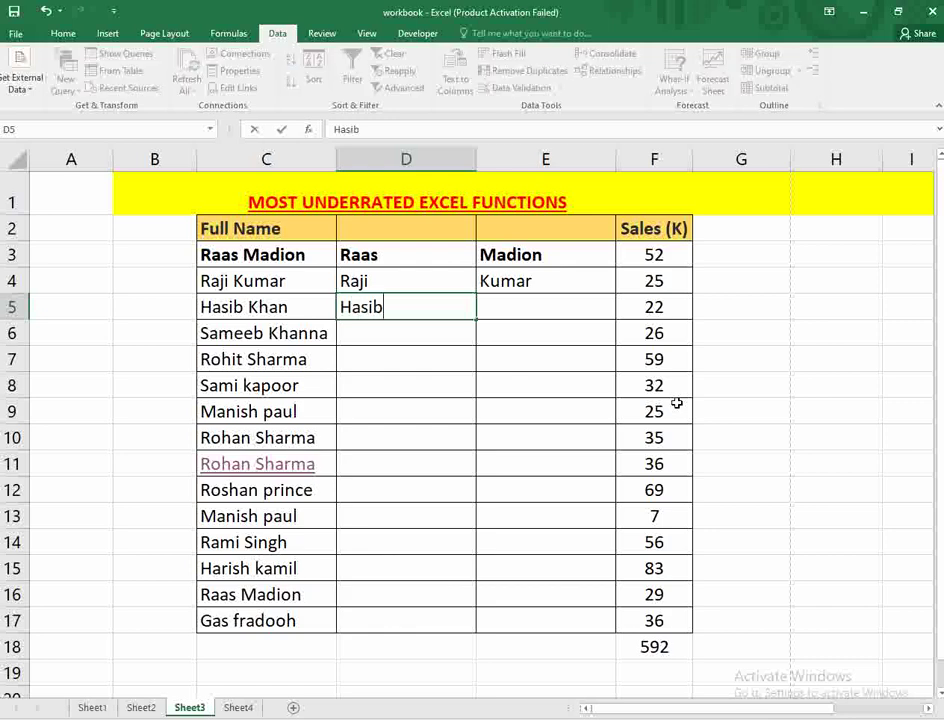
pyautogui.press('Tab')
pyautogui.write('Khan')
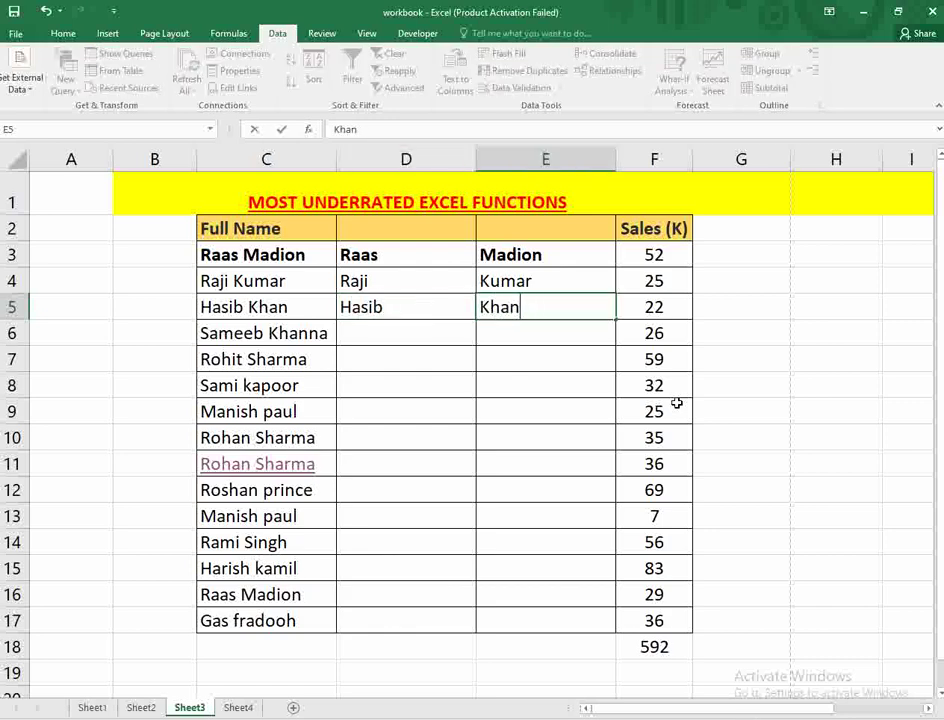
pyautogui.press('Left')
pyautogui.press('Down')
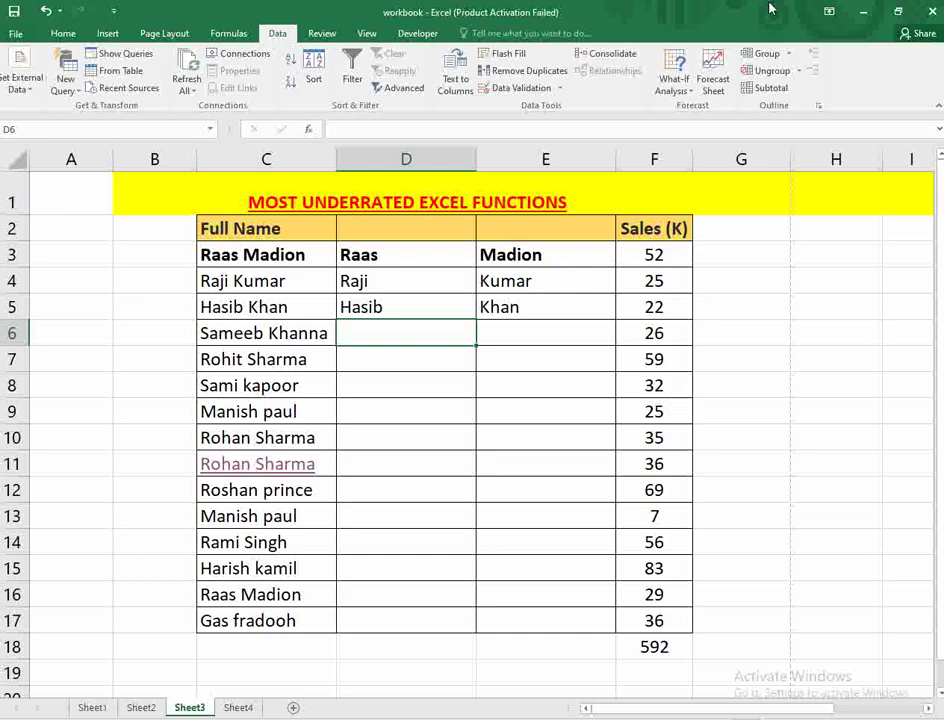
# Try Flash Fill on the first-name column from D6 and the last-name column from E6
pyautogui.click(505, 53)
pyautogui.click(474, 424)
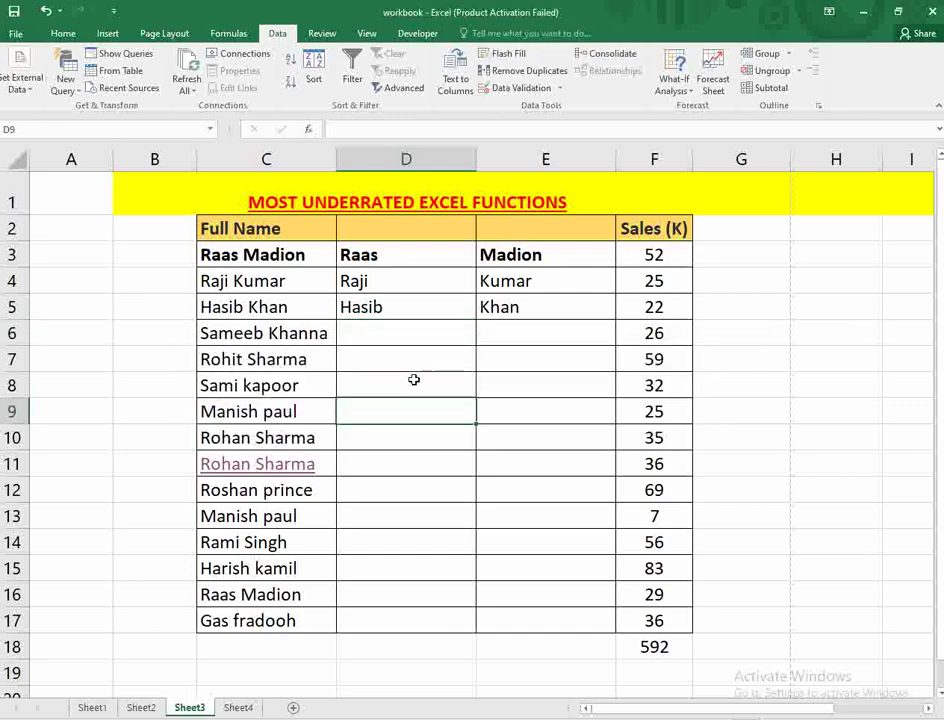
pyautogui.press('Up')
pyautogui.press('Up')
pyautogui.press('Up')
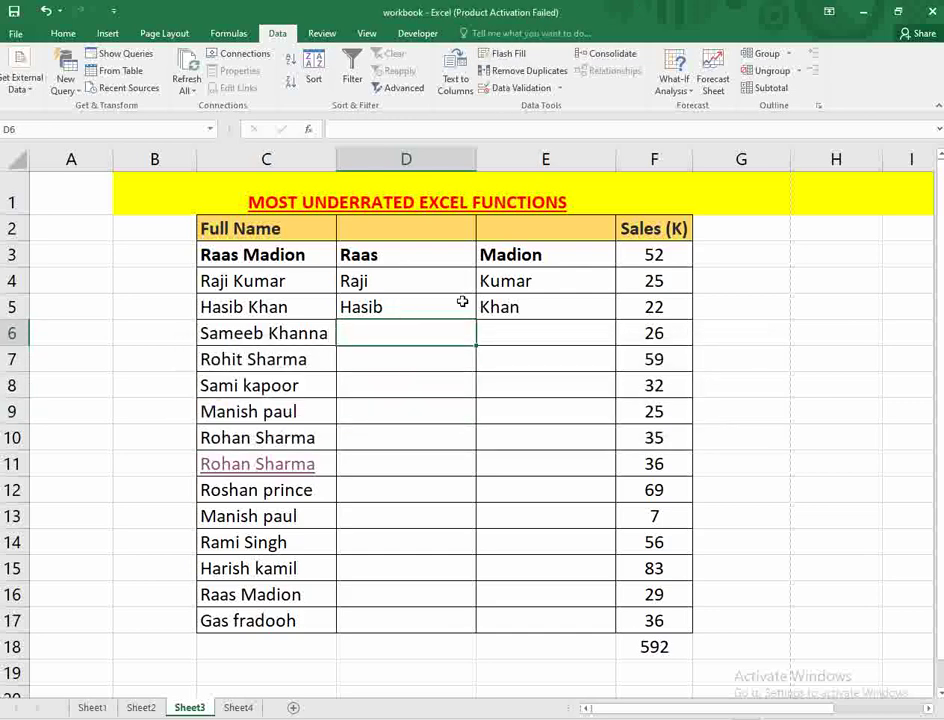
pyautogui.click(524, 53)
pyautogui.click(480, 428)
pyautogui.click(500, 333)
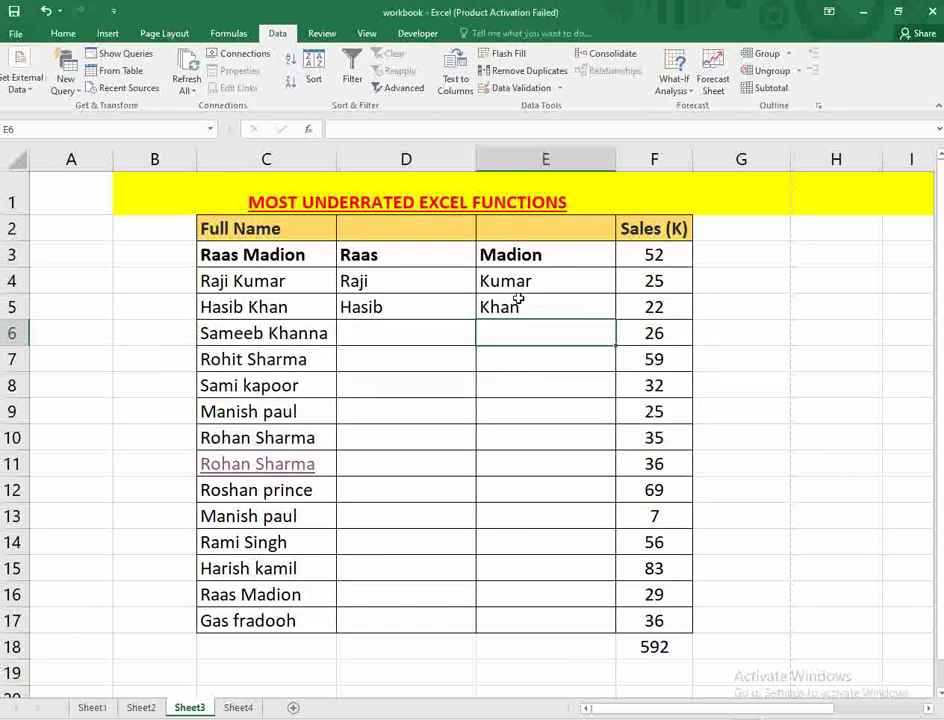
pyautogui.click(505, 53)
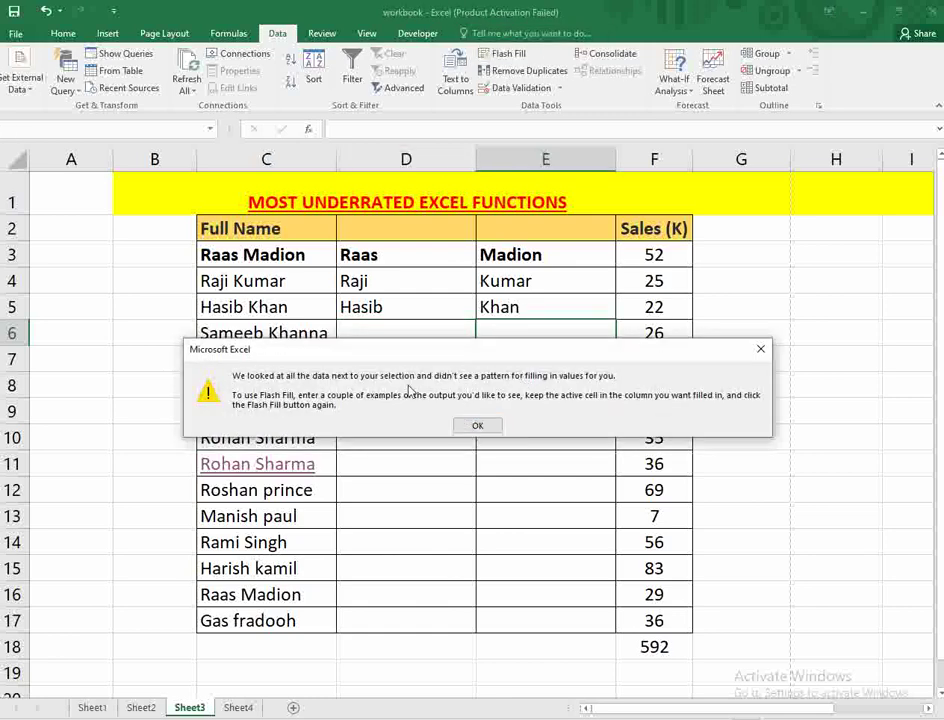
pyautogui.click(489, 432)
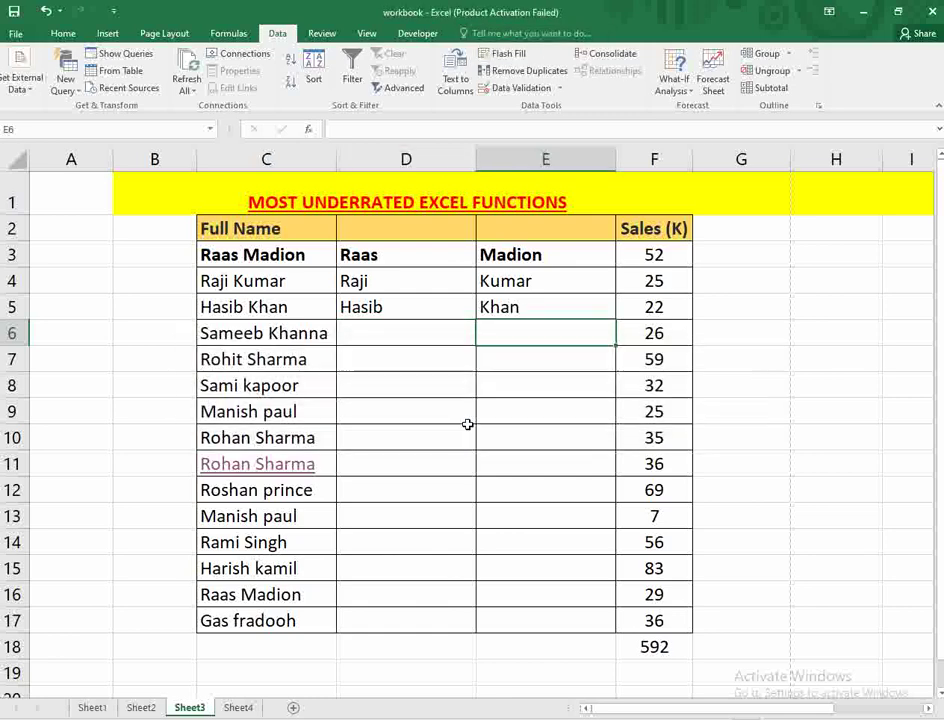
# Enter the fourth person's first name in D6 and complete last name in E6
pyautogui.click(373, 333)
pyautogui.write('Sa')
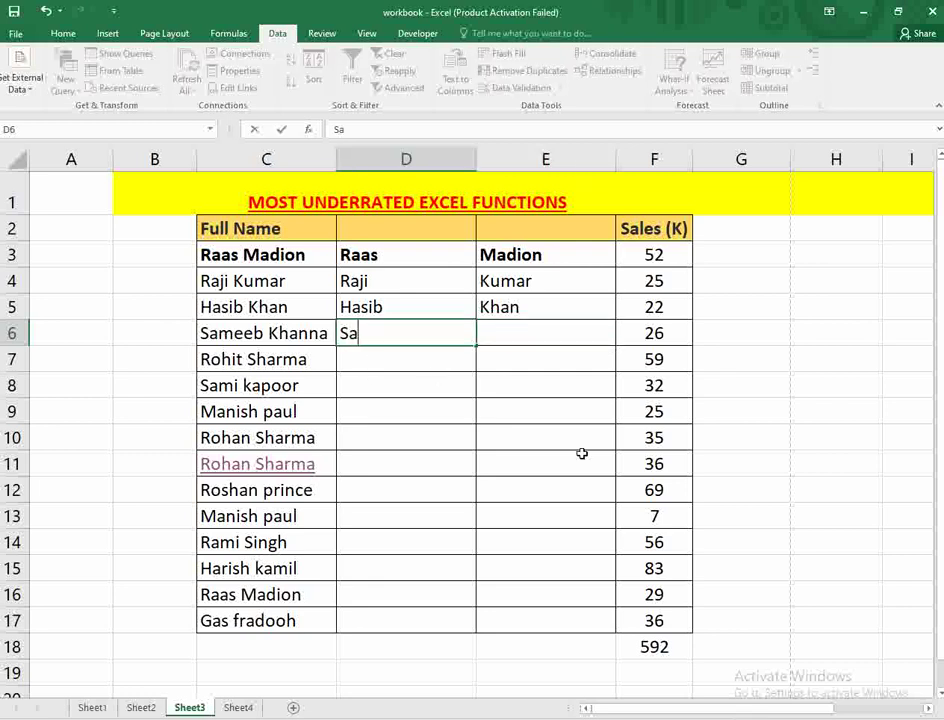
pyautogui.write('meeb')
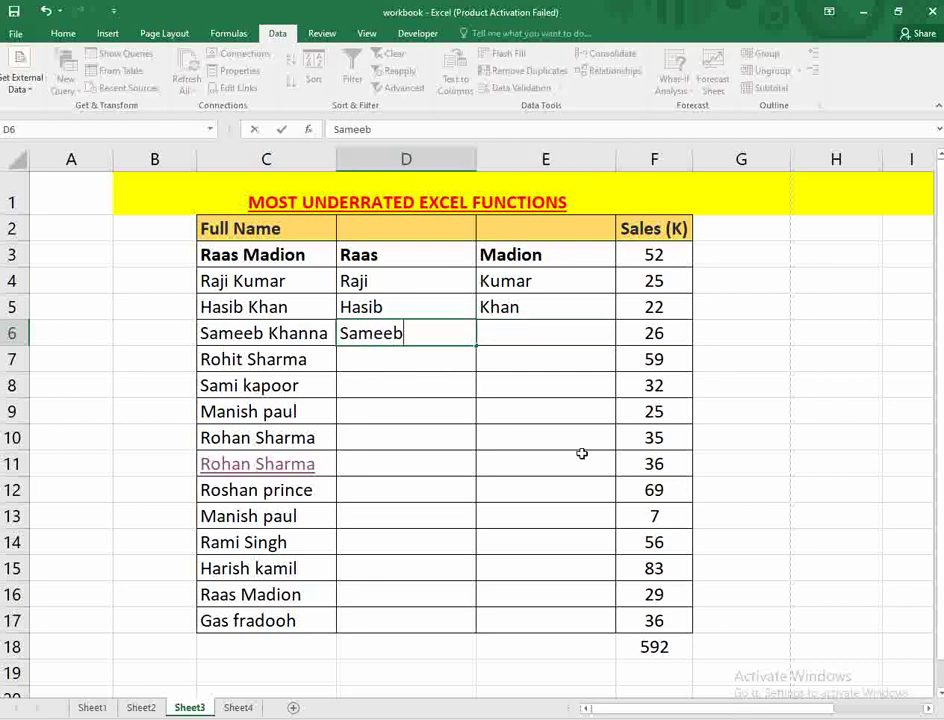
pyautogui.press('Tab')
pyautogui.write('Khann')
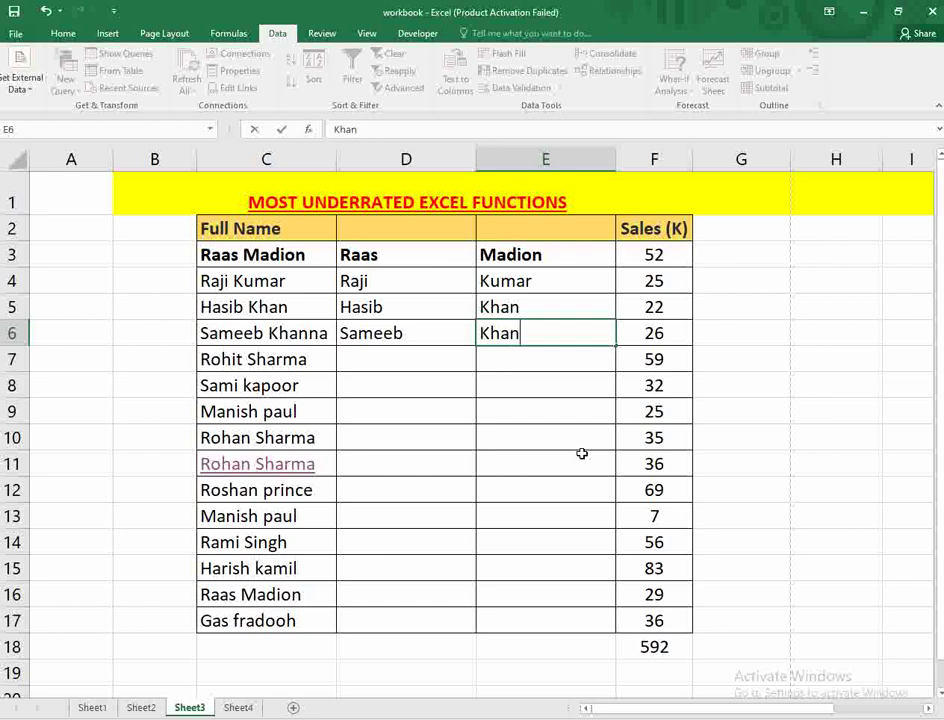
pyautogui.press('Tab')
pyautogui.click(556, 346)
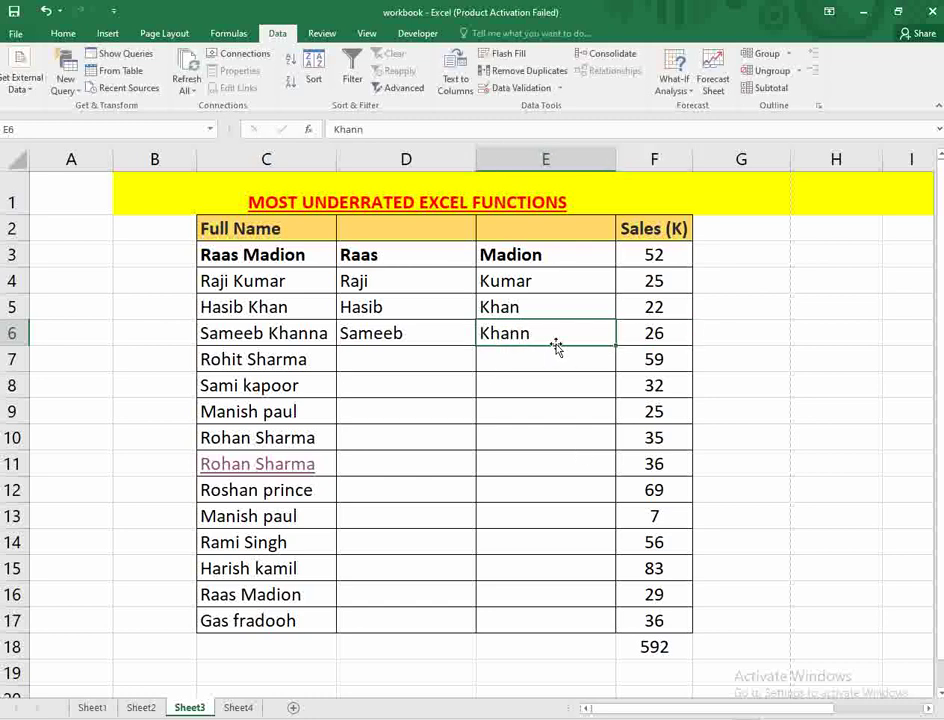
pyautogui.doubleClick(556, 337)
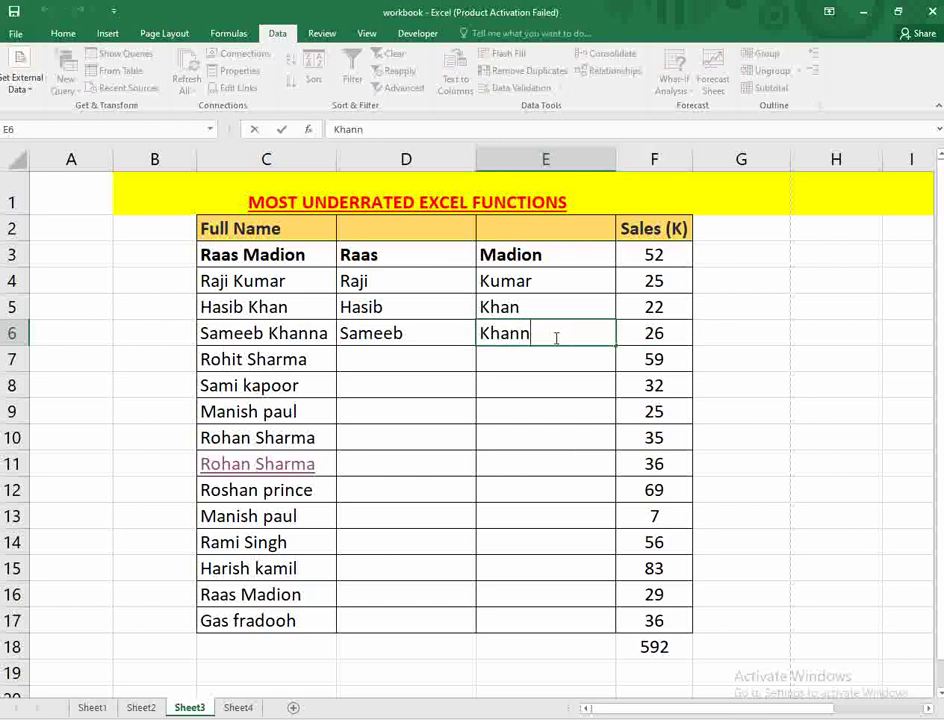
pyautogui.write('a')
pyautogui.press('Return')
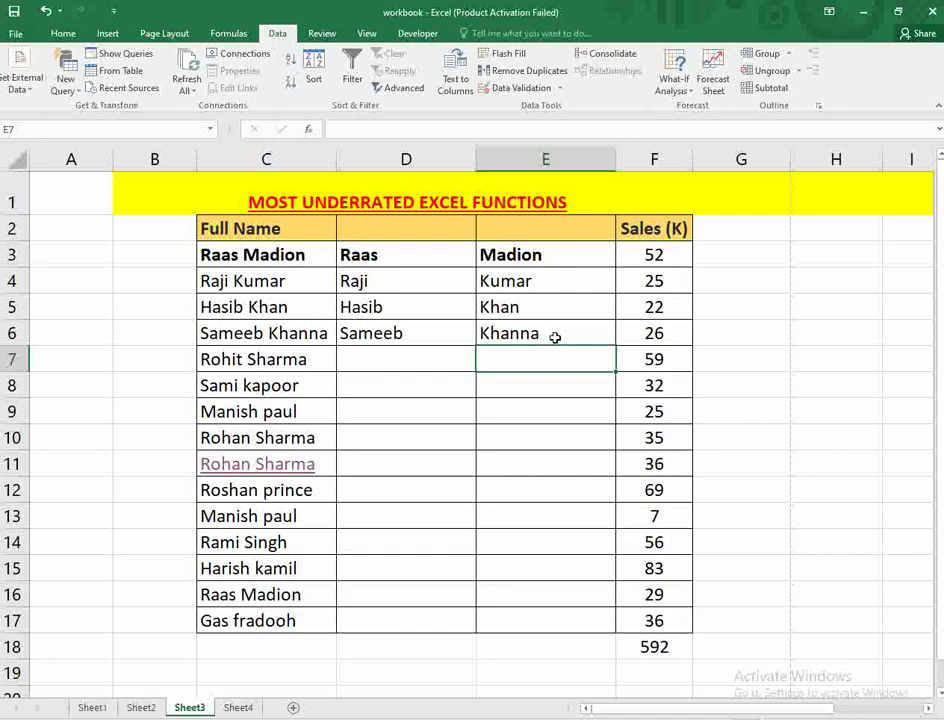
# Try Flash Fill on the last-name column from E7
pyautogui.hotkey('ctrl', 'e')
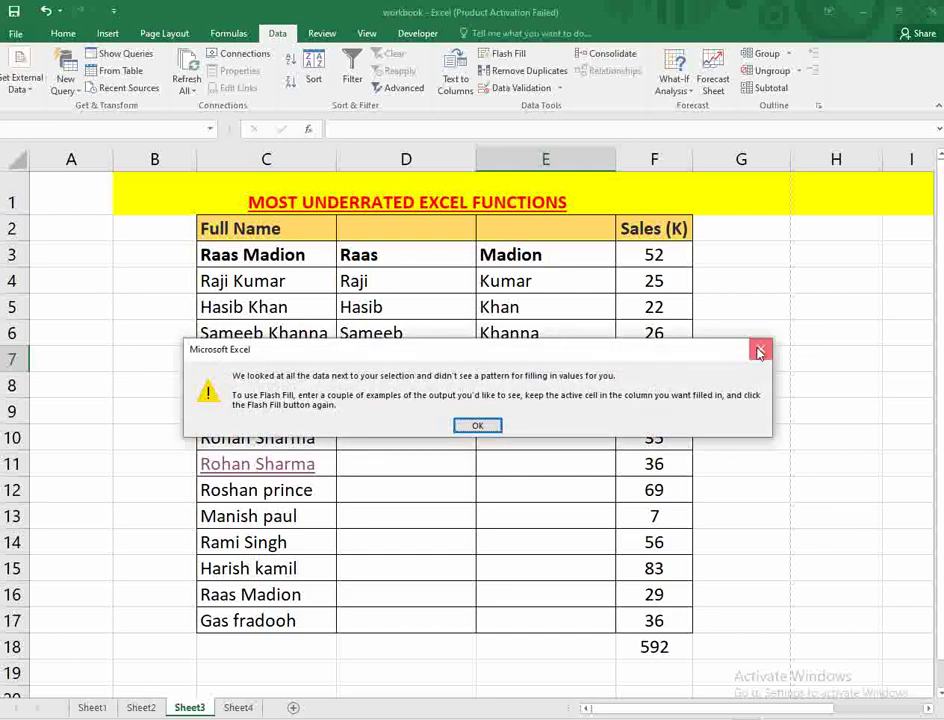
pyautogui.click(478, 426)
pyautogui.click(424, 402)
pyautogui.click(415, 355)
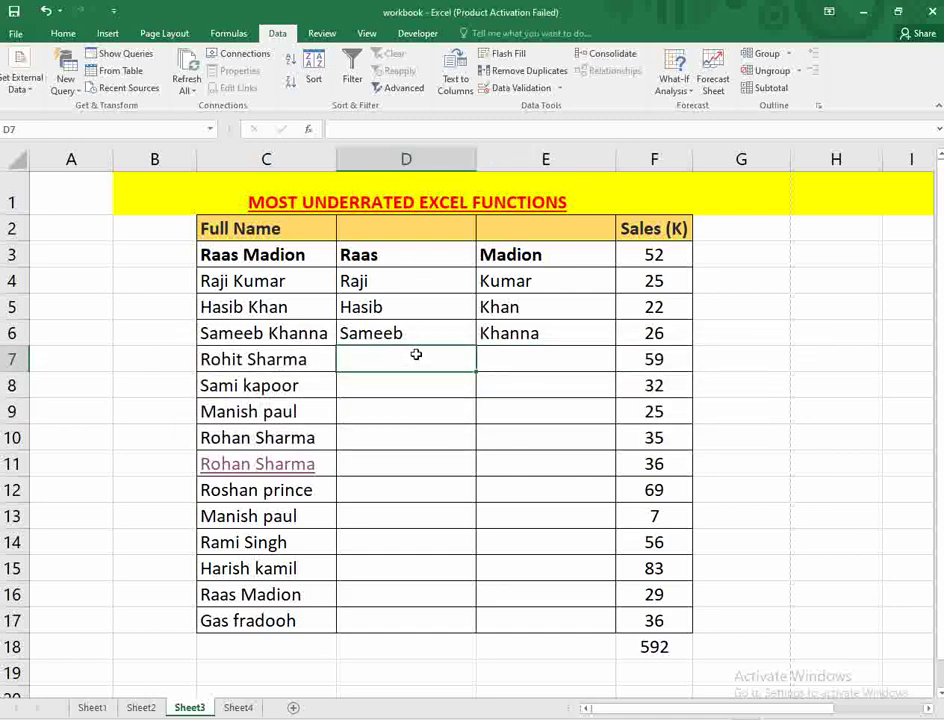
# Clear the sample first and last names from columns D and E, starting at row 3
pyautogui.moveTo(391, 250); pyautogui.dragTo(567, 393)
pyautogui.press('Delete')
pyautogui.click(330, 277)
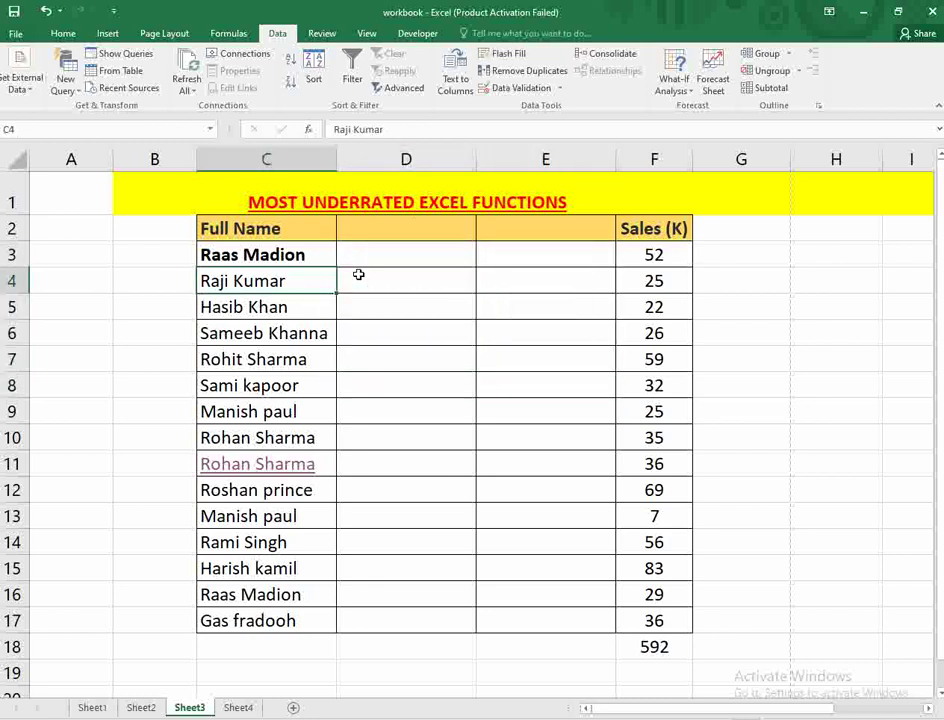
# Delete the two empty columns D and E between Full Name and Sales (K) on Sheet3
pyautogui.click(400, 272)
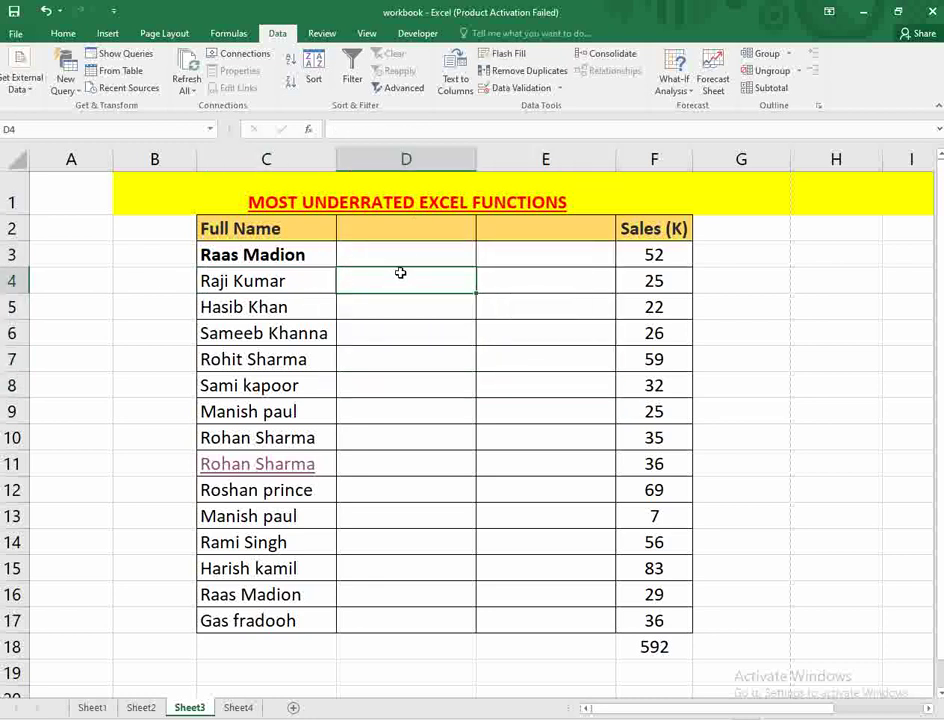
pyautogui.click(423, 164)
pyautogui.moveTo(423, 164); pyautogui.dragTo(550, 164)
pyautogui.rightClick(552, 170)
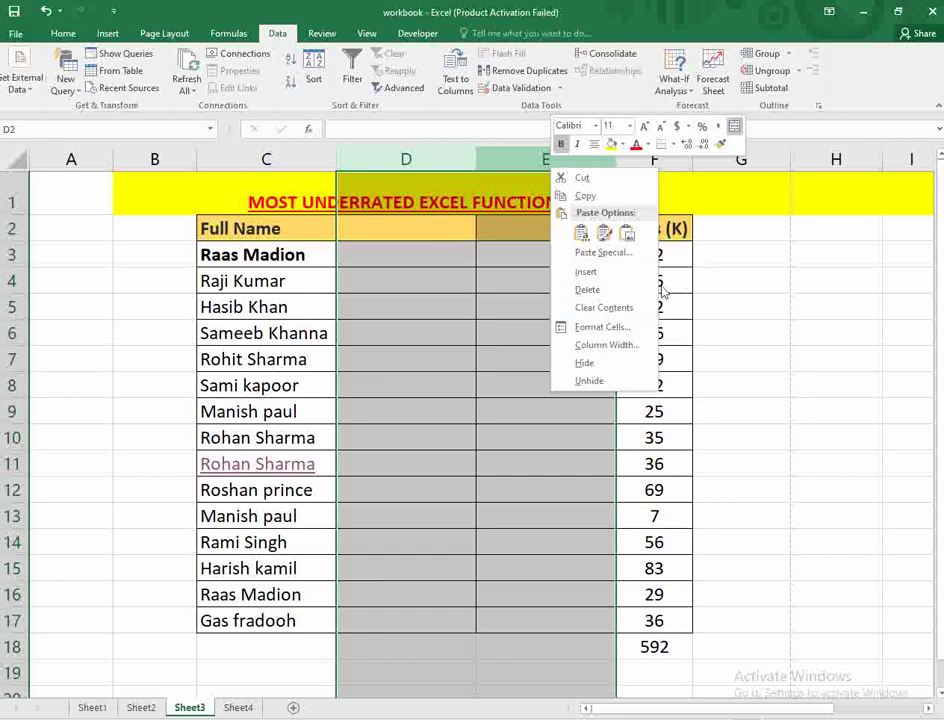
pyautogui.click(589, 289)
pyautogui.click(377, 300)
pyautogui.click(442, 256)
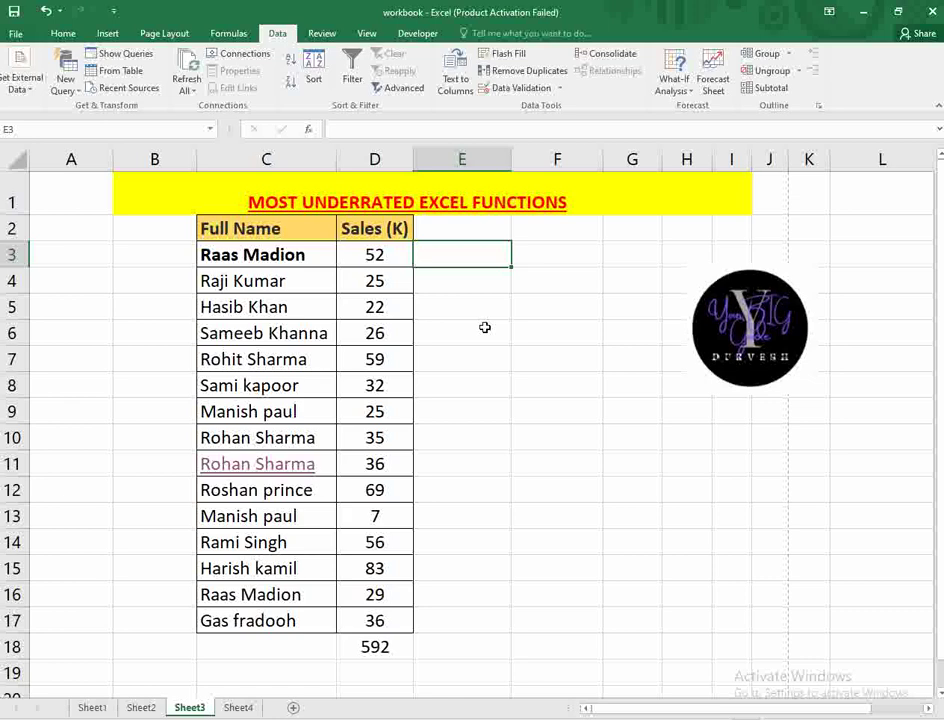
# Switch to Sheet2 and delete the DOB column beside Full Name
pyautogui.click(247, 707)
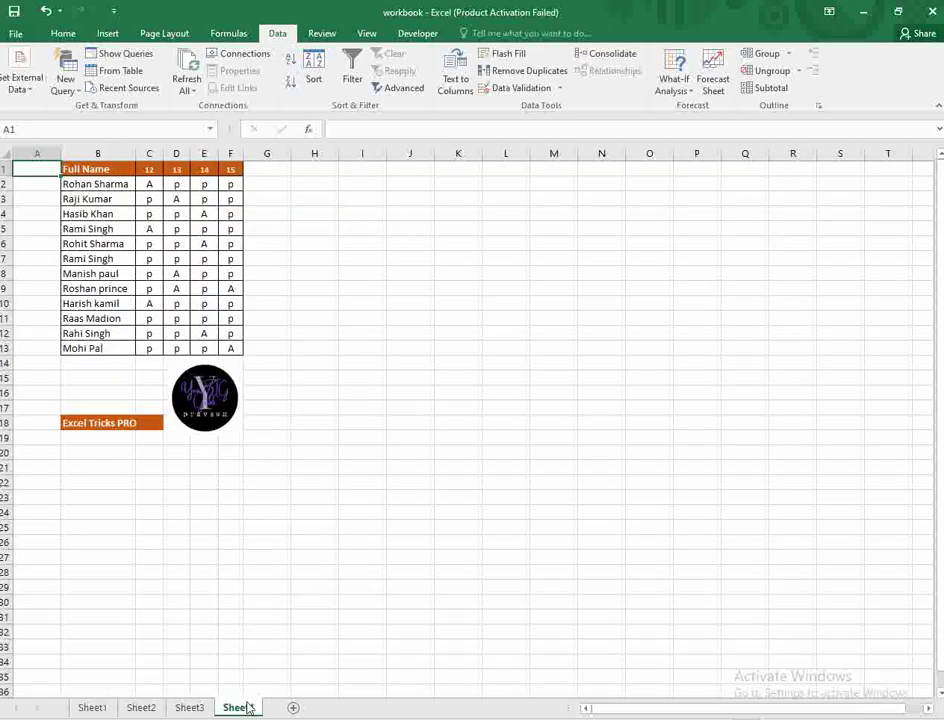
pyautogui.click(141, 708)
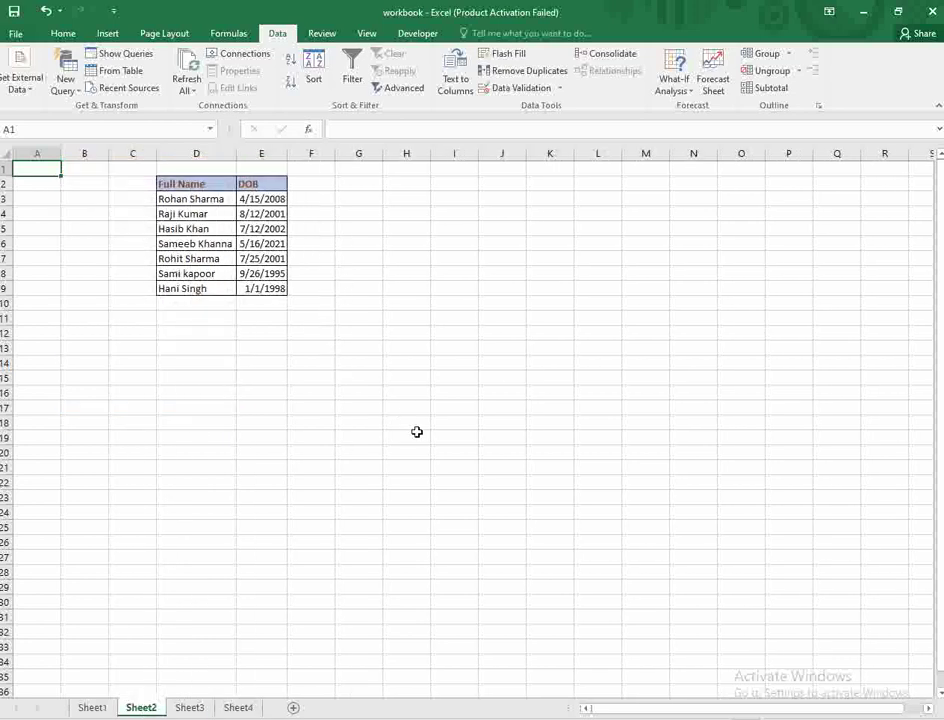
pyautogui.scroll(5, 396, 432)
pyautogui.scroll(1, 417, 434)
pyautogui.click(541, 161)
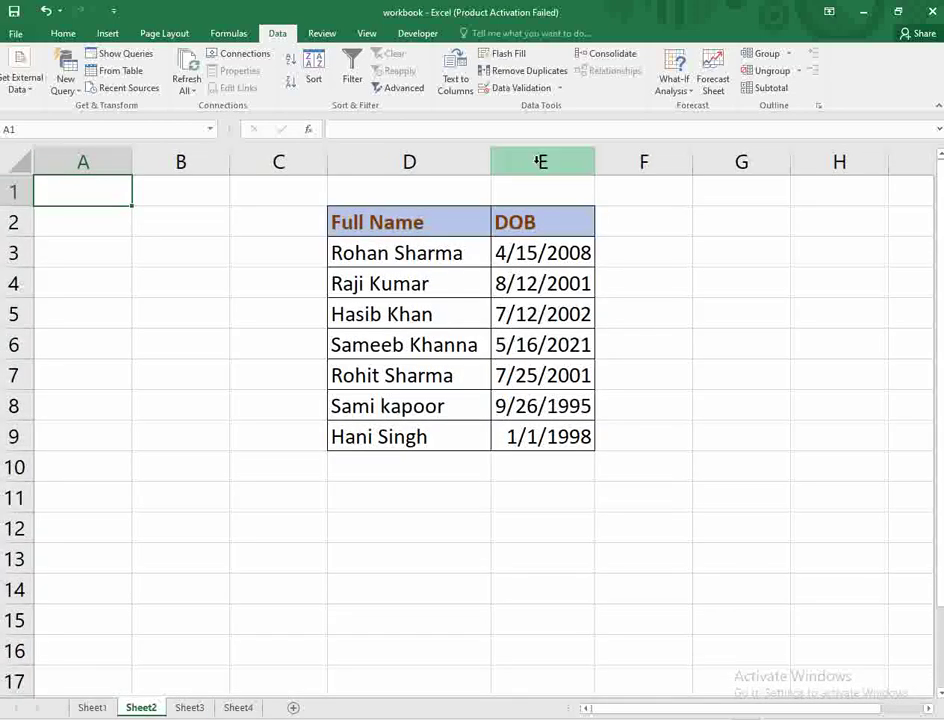
pyautogui.rightClick(541, 162)
pyautogui.click(575, 287)
pyautogui.click(565, 313)
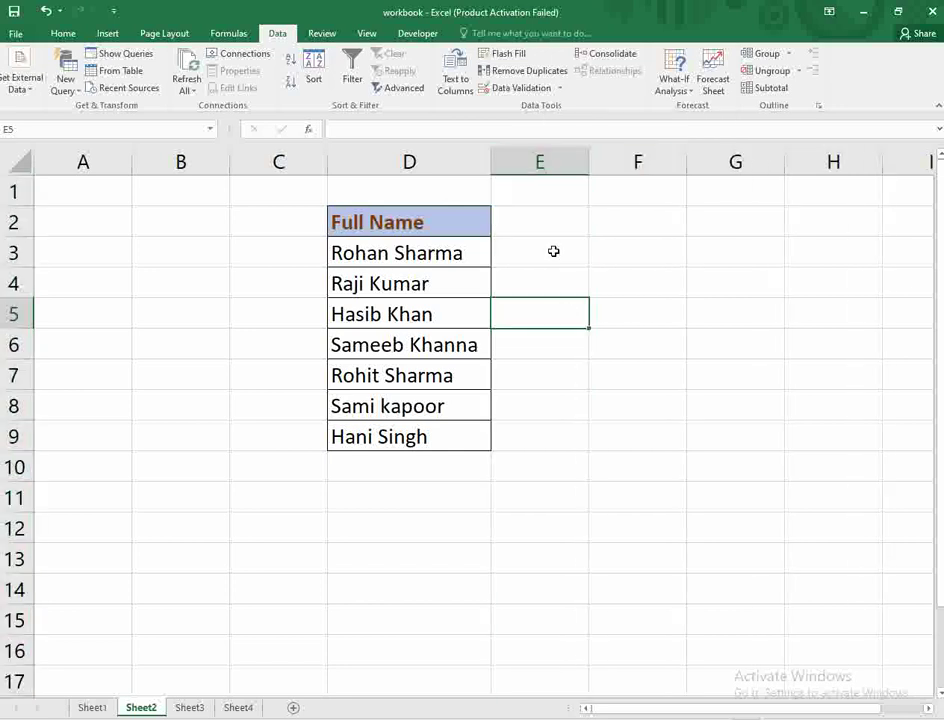
# Enter the first listed person's first name in E3 and last name in F3
pyautogui.click(552, 251)
pyautogui.write('R')
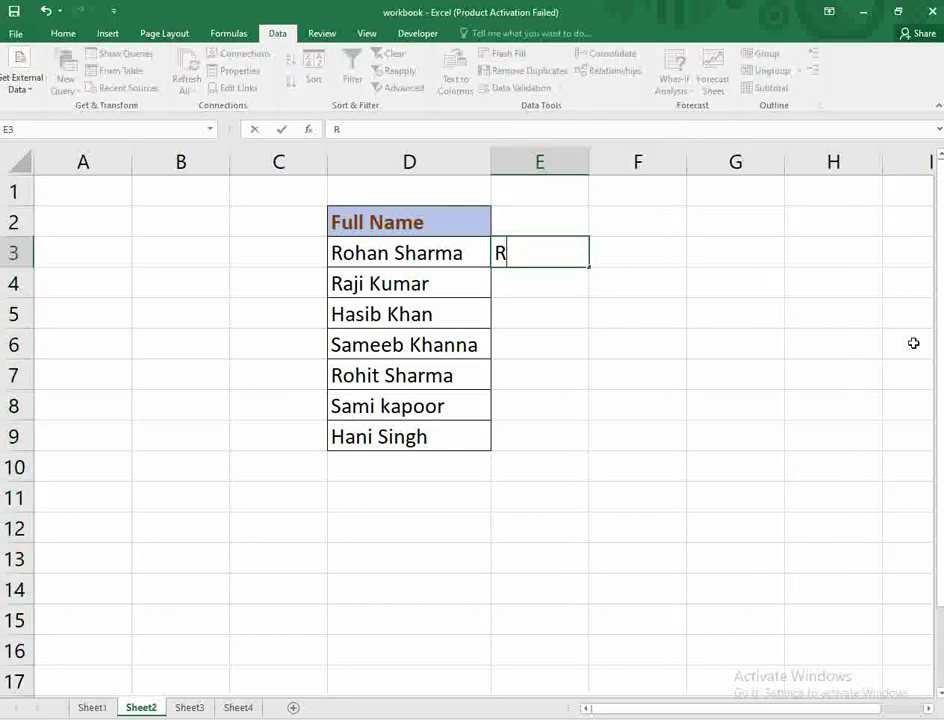
pyautogui.write('ohan')
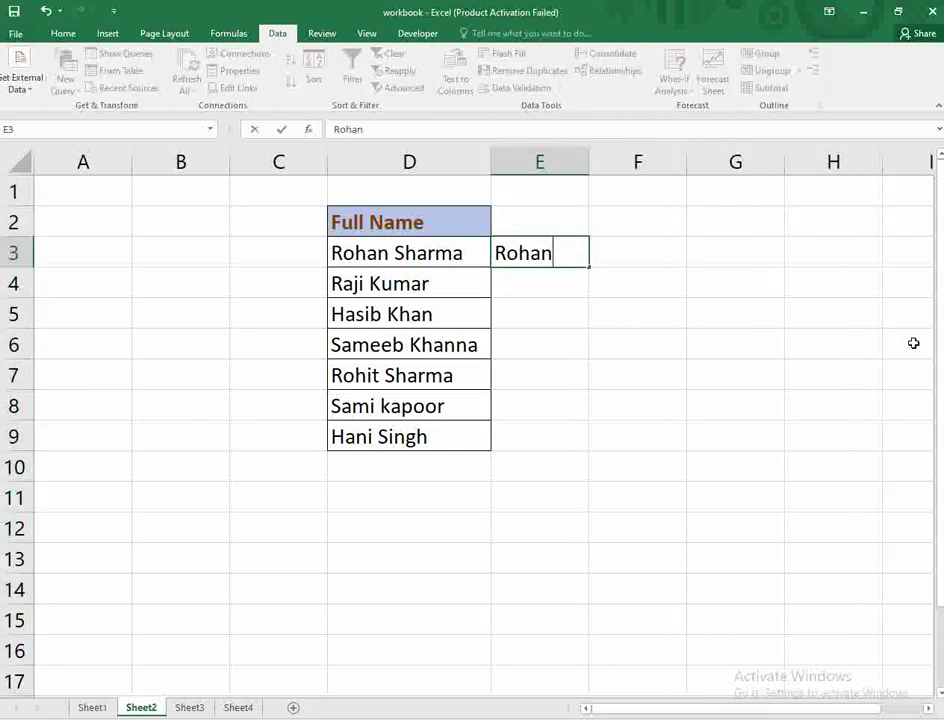
pyautogui.press('Tab')
pyautogui.write('Sharma')
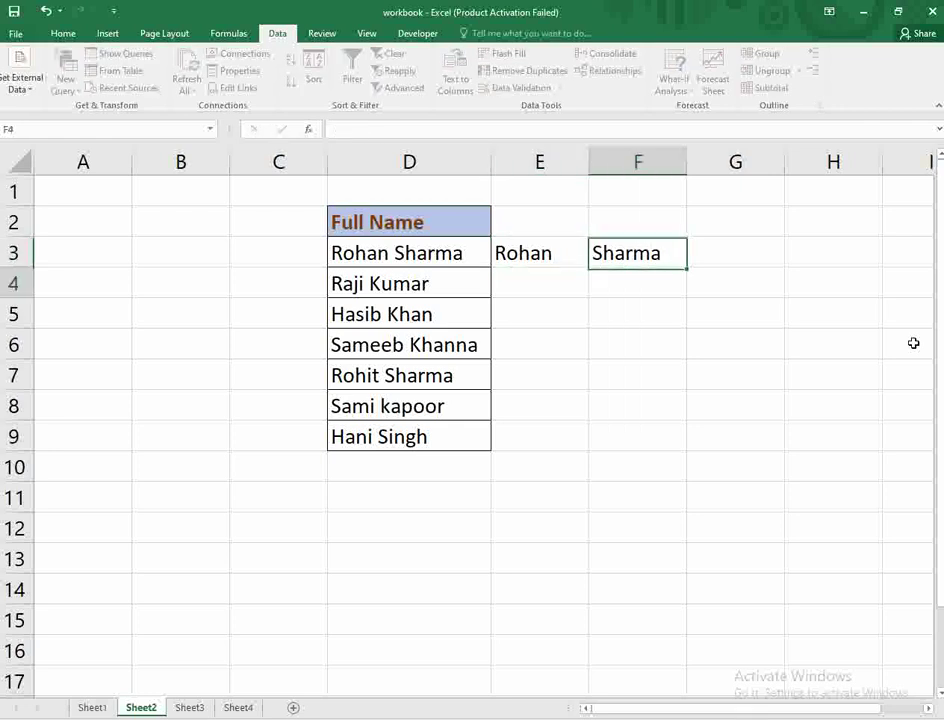
pyautogui.press('Return')
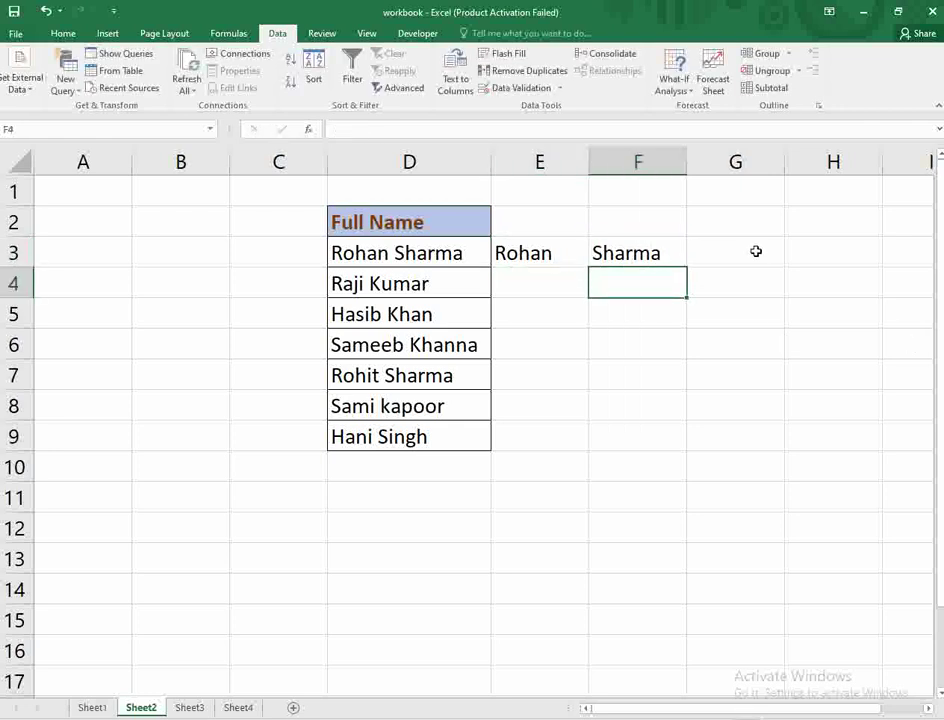
# Flash Fill the last-name column from F4 and the first-name column from E4
pyautogui.click(517, 57)
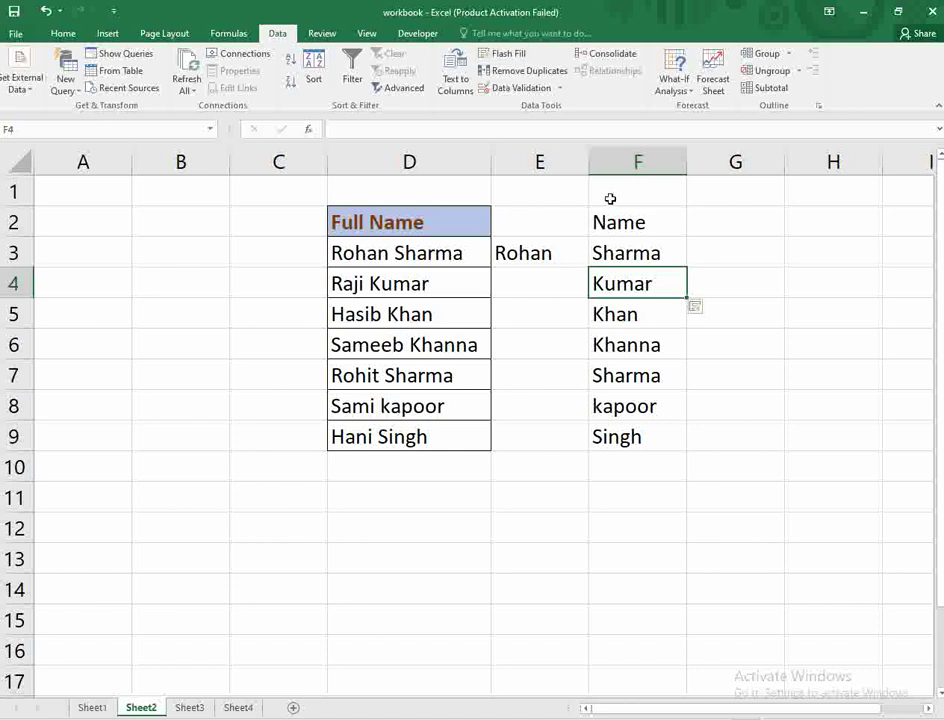
pyautogui.click(555, 284)
pyautogui.click(510, 54)
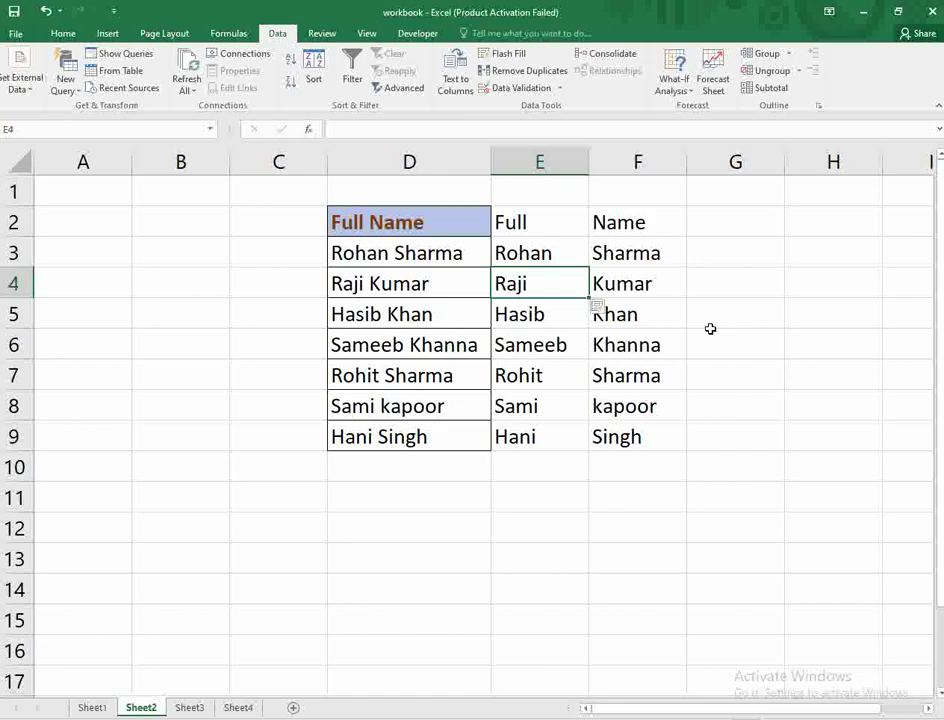
# Start a data validation rule on cell D11 that allows only Date entries
pyautogui.click(390, 495)
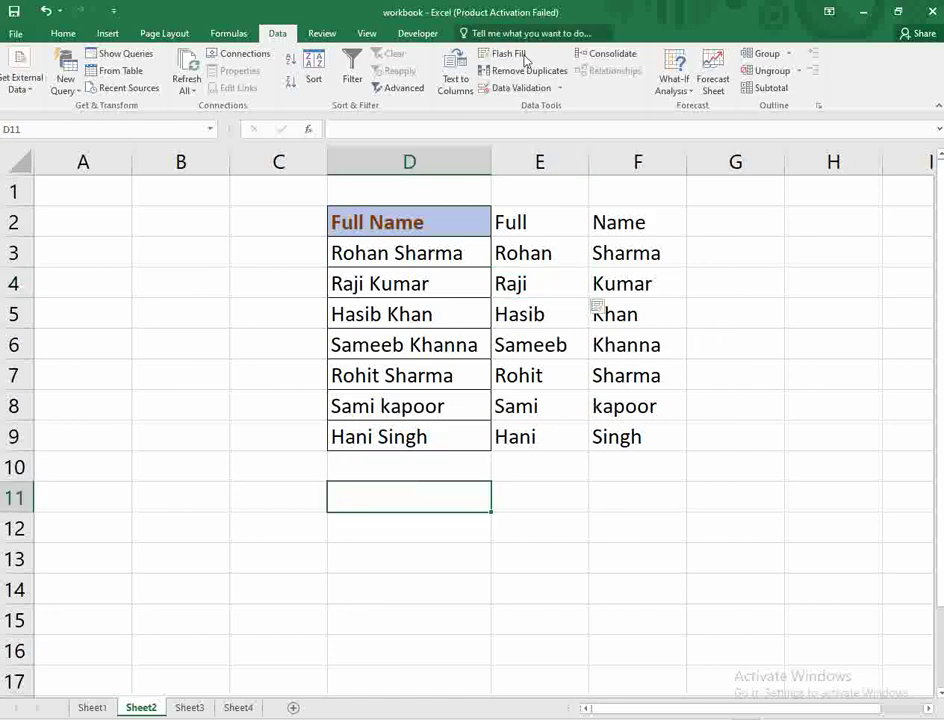
pyautogui.click(520, 88)
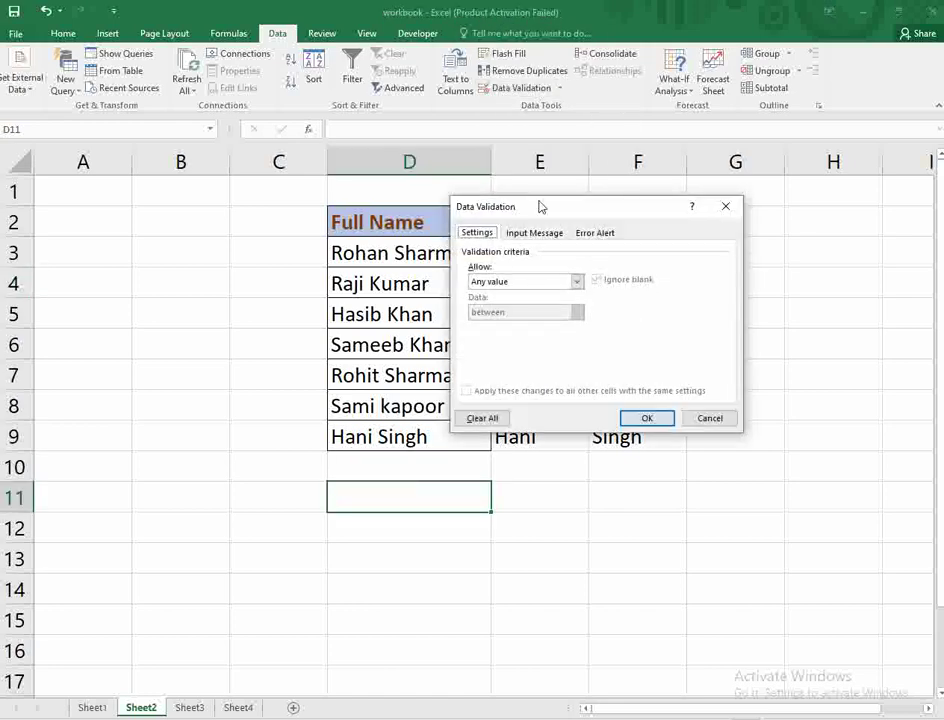
pyautogui.click(577, 281)
pyautogui.click(533, 334)
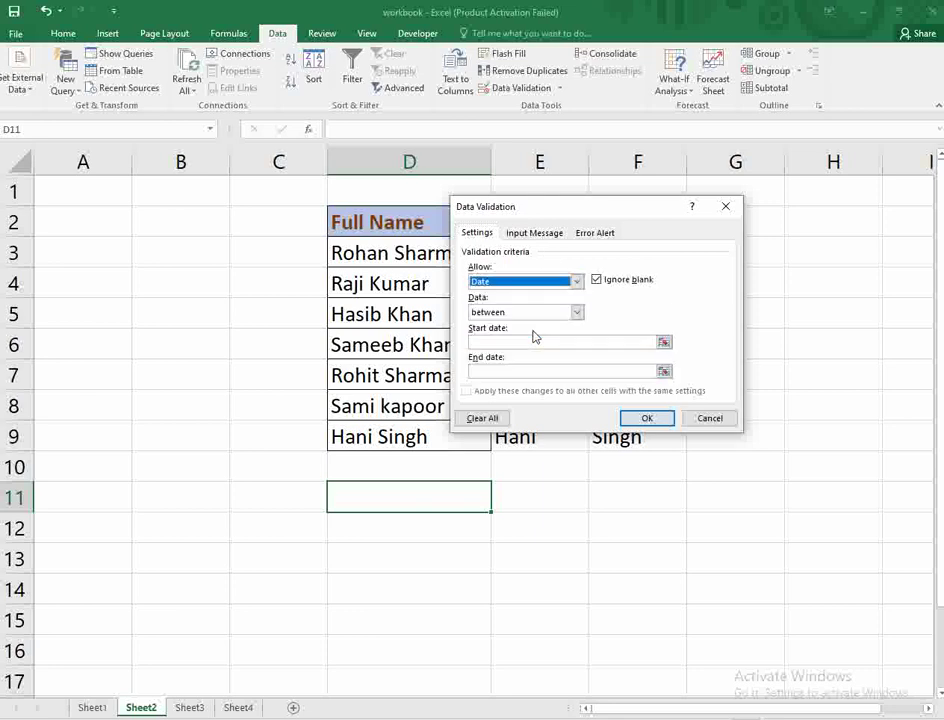
pyautogui.click(577, 281)
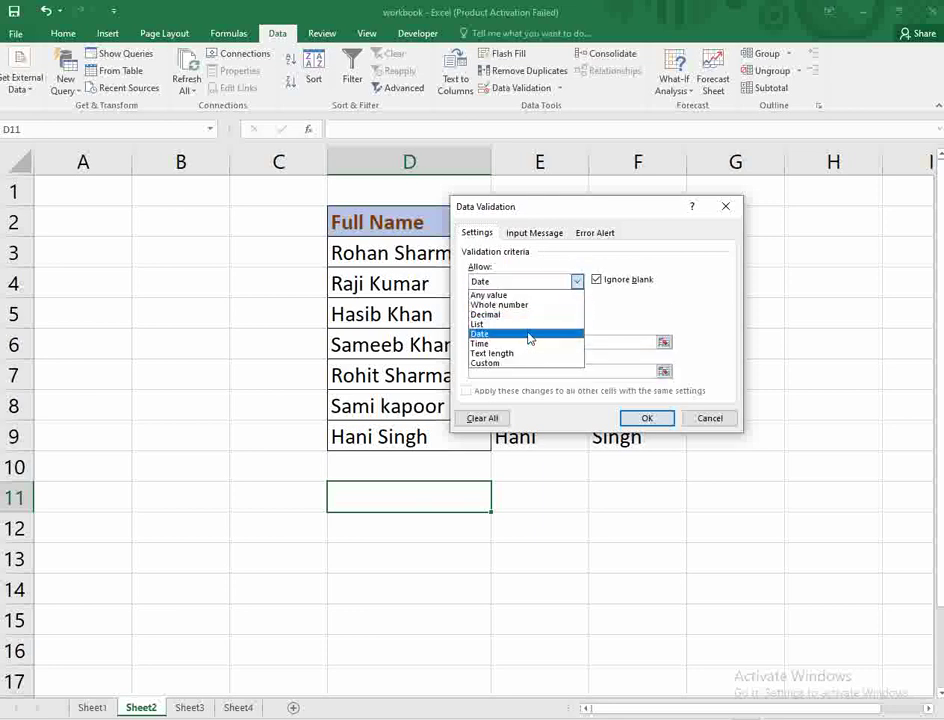
pyautogui.click(528, 324)
pyautogui.click(577, 281)
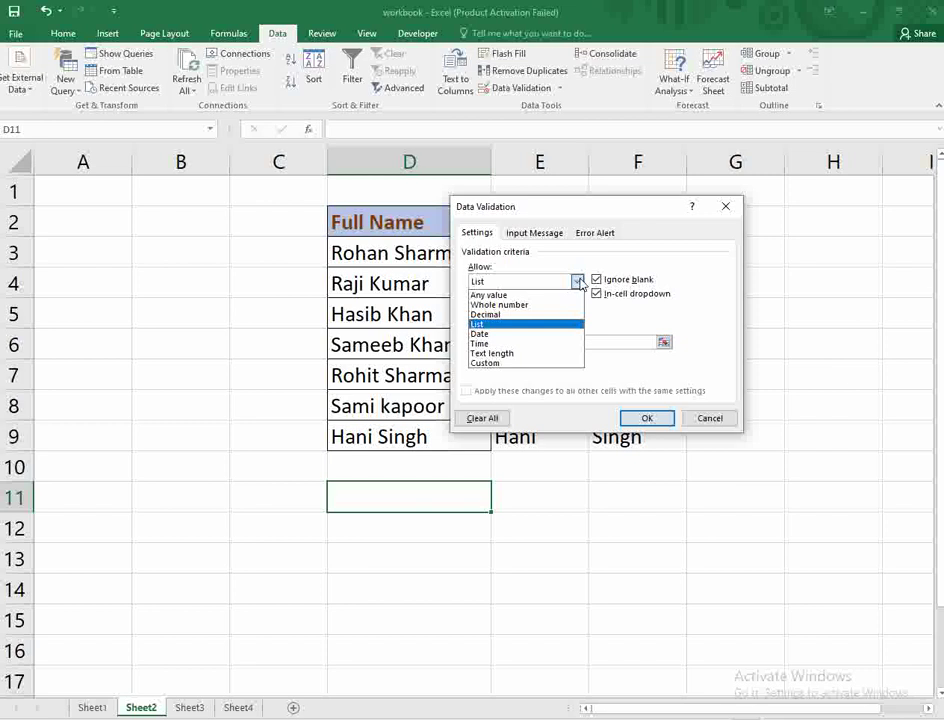
pyautogui.click(532, 334)
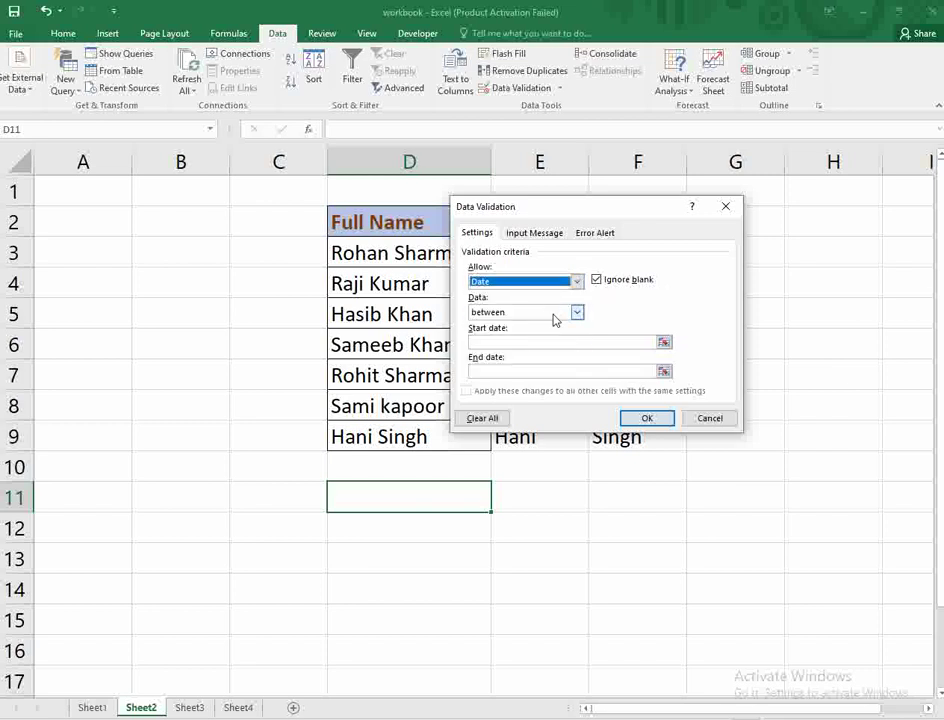
# Restrict the D11 validation to dates between 1/1/2001 and 1/2/2002 and apply the rule
pyautogui.click(543, 343)
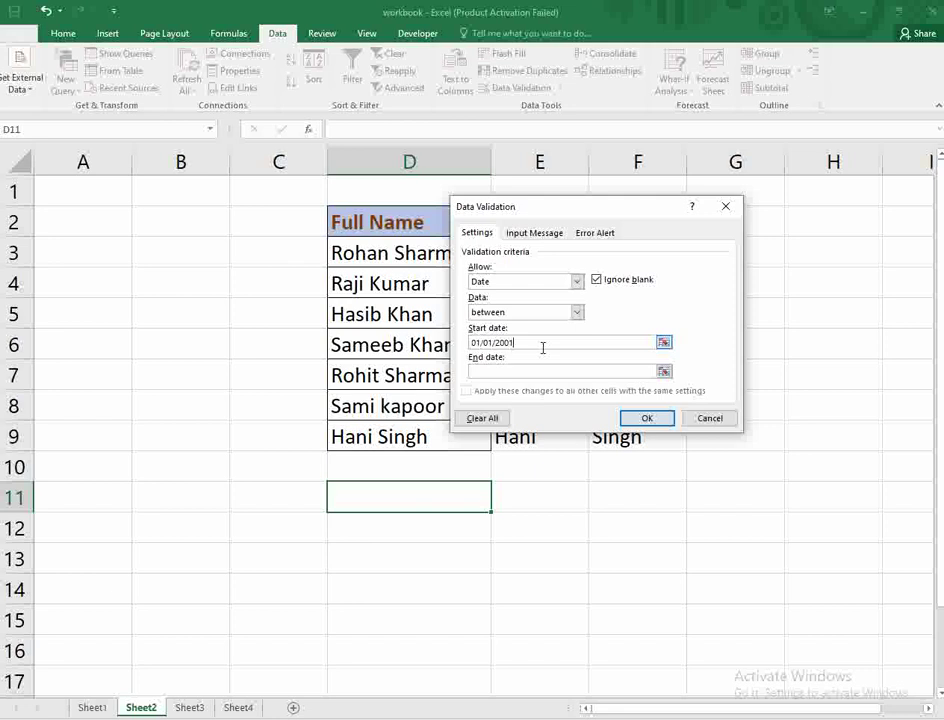
pyautogui.click(495, 369)
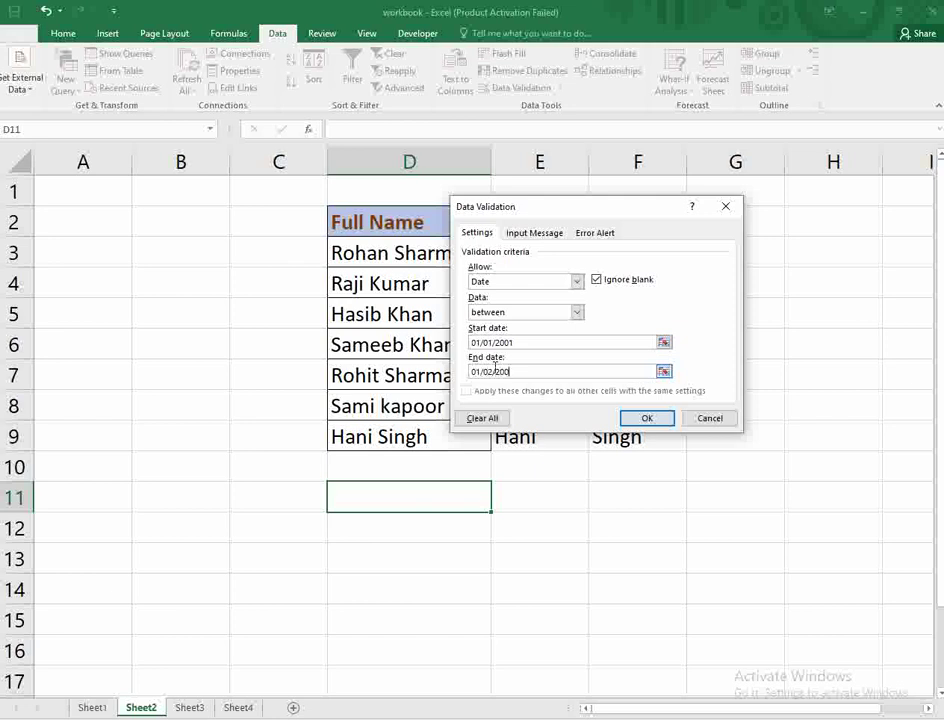
pyautogui.click(668, 421)
pyautogui.click(450, 558)
pyautogui.click(459, 506)
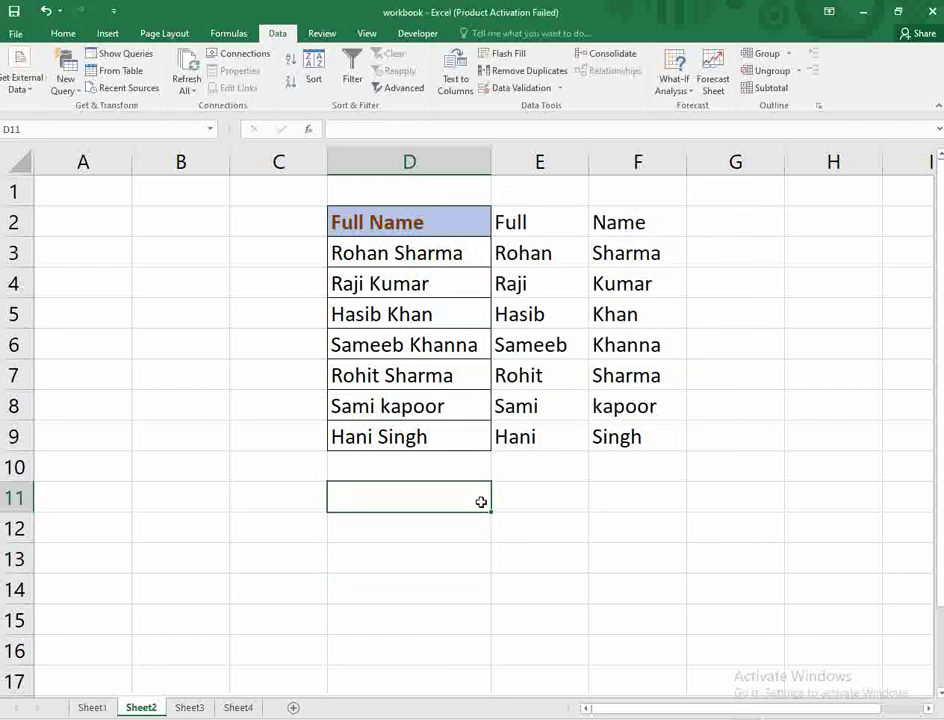
pyautogui.click(529, 492)
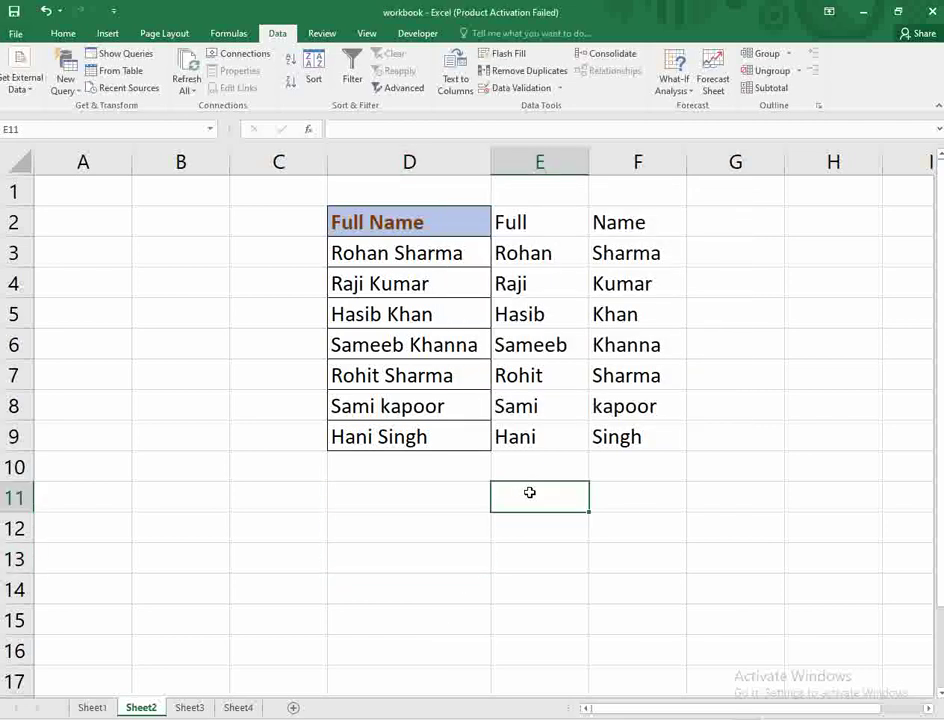
# Apply D11's date validation to all other cells with the same settings
pyautogui.click(457, 497)
pyautogui.click(500, 87)
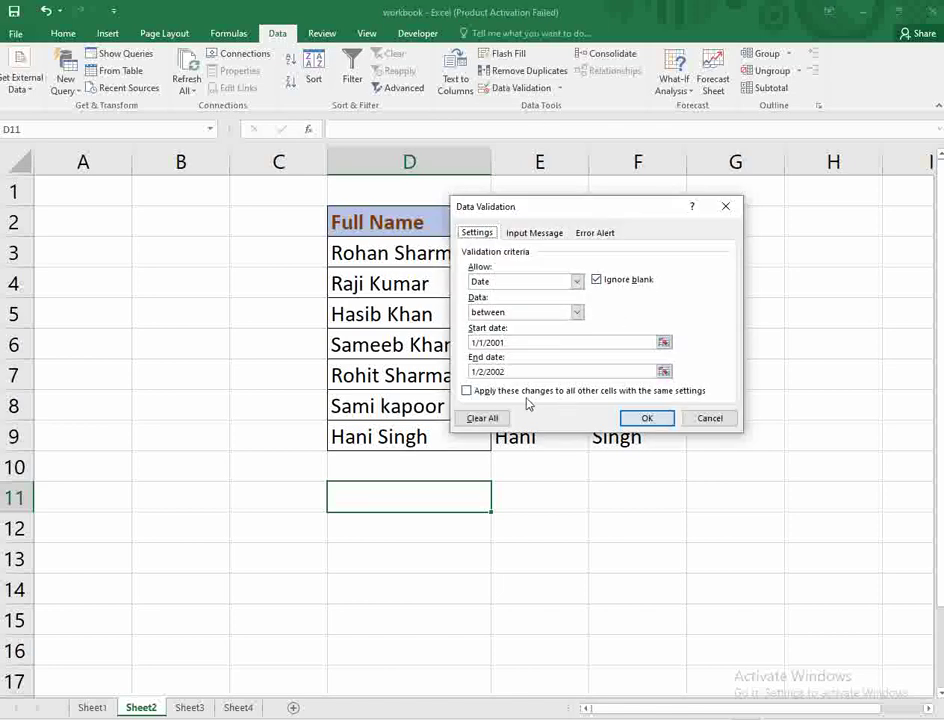
pyautogui.click(467, 391)
pyautogui.click(648, 418)
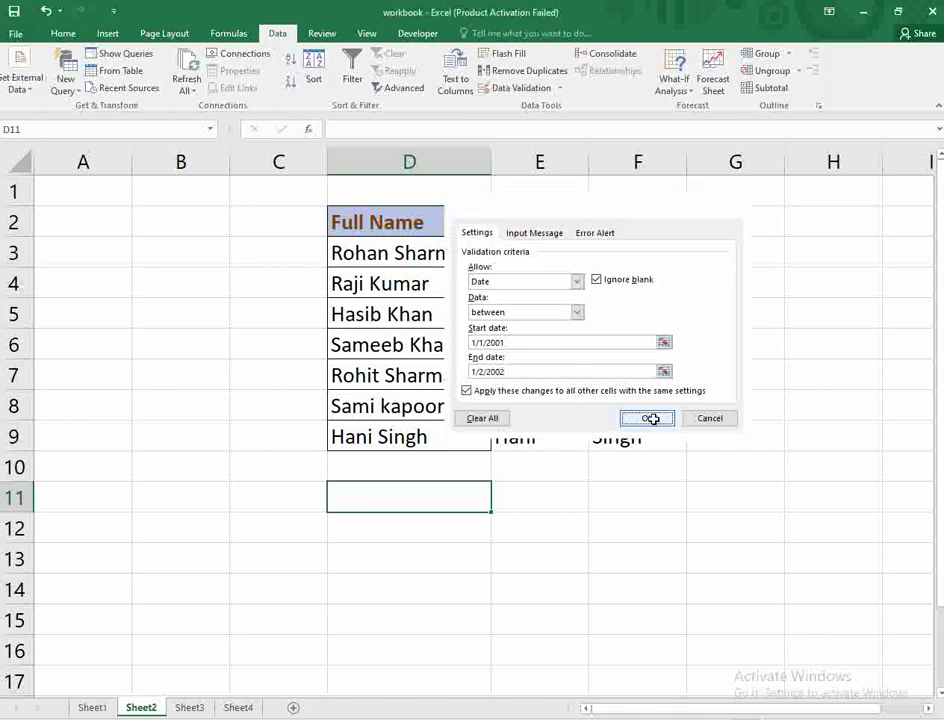
pyautogui.click(568, 506)
pyautogui.click(402, 486)
pyautogui.rightClick(470, 491)
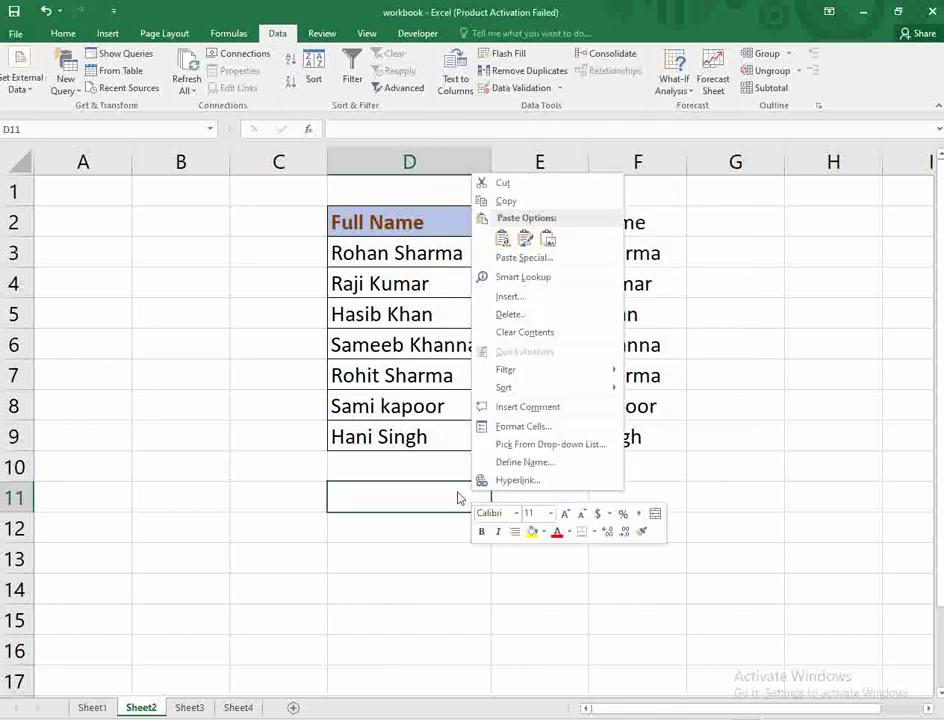
pyautogui.press('Escape')
# Turn off Ignore blank in D11's validation and apply the change to all cells with the same settings
pyautogui.click(548, 88)
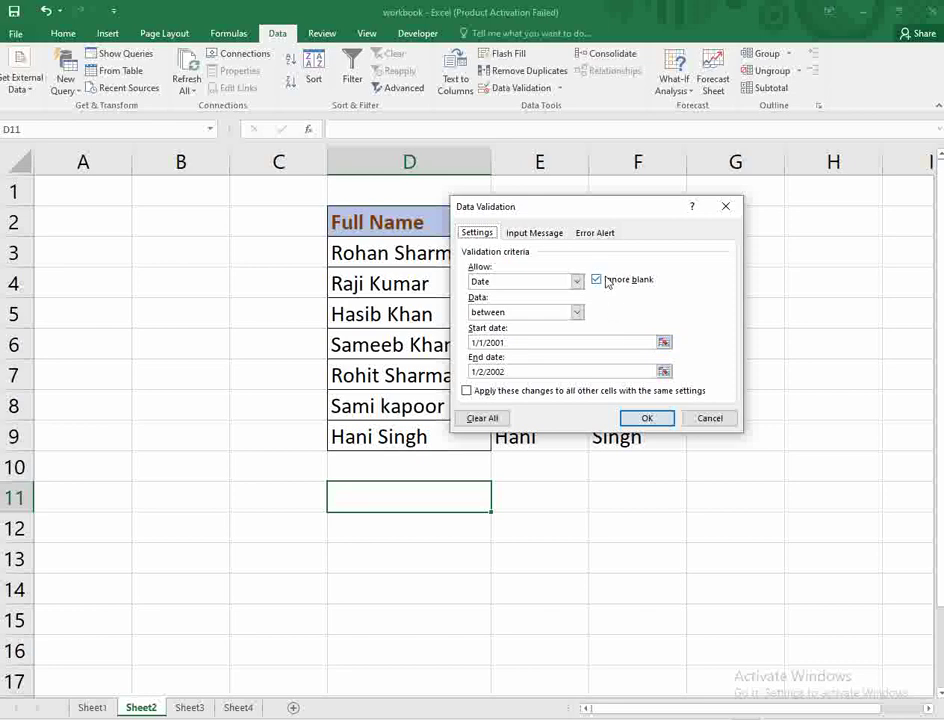
pyautogui.click(603, 282)
pyautogui.click(467, 391)
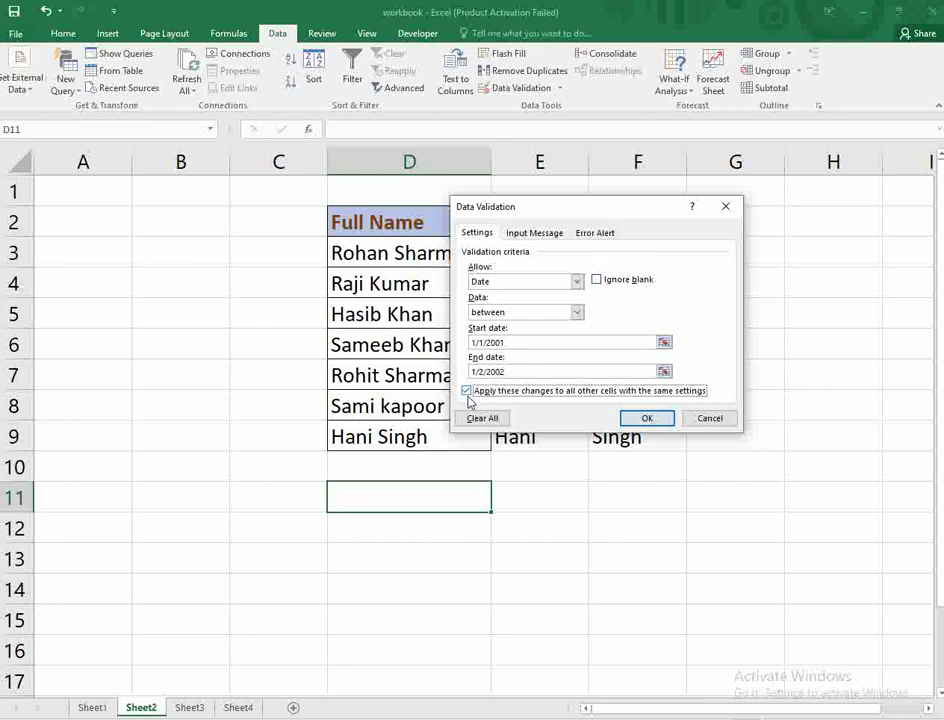
pyautogui.click(647, 418)
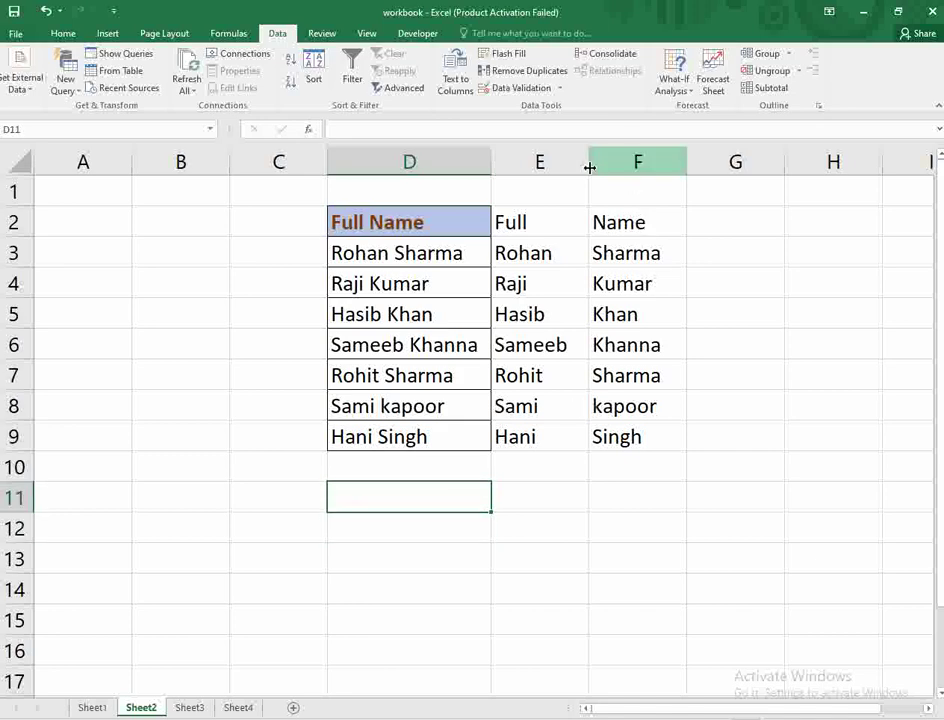
# Set the title of D11's validation error alert to "Do not type here" and fill in its error message
pyautogui.click(516, 90)
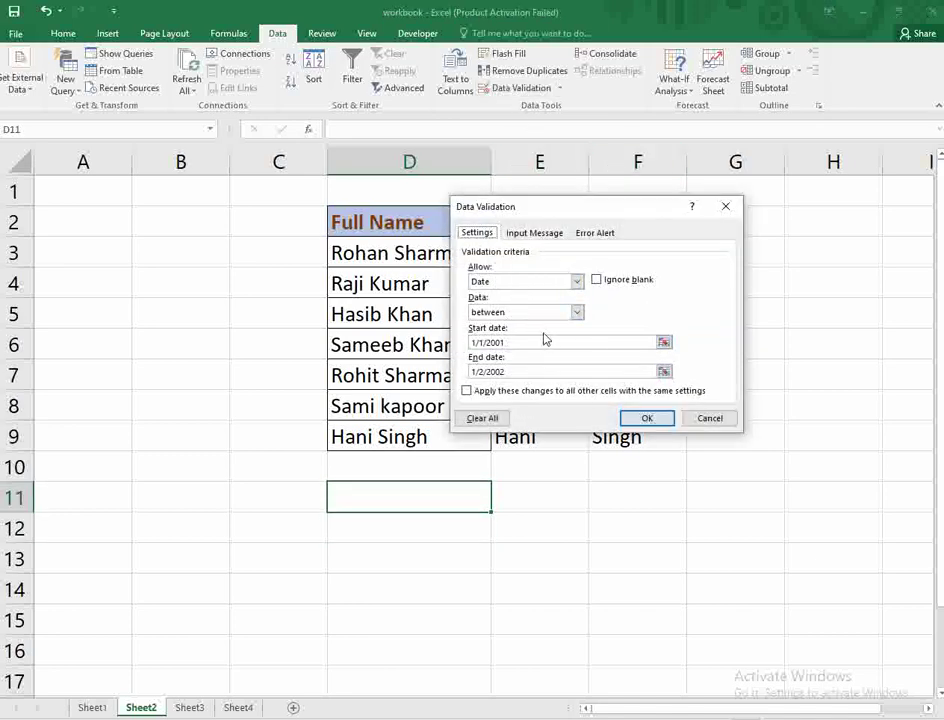
pyautogui.click(535, 233)
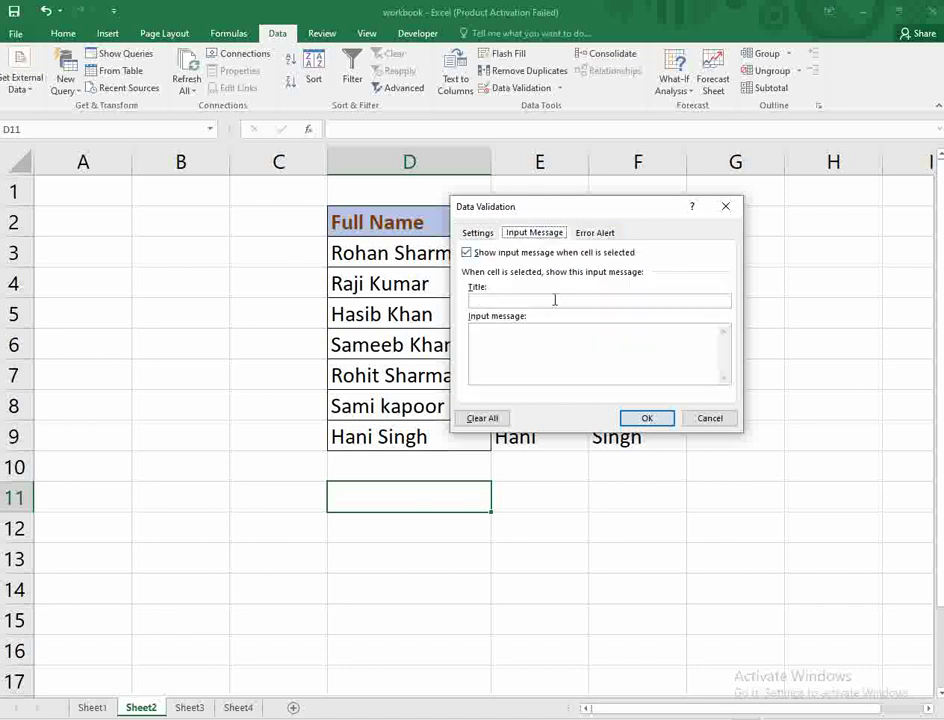
pyautogui.click(584, 233)
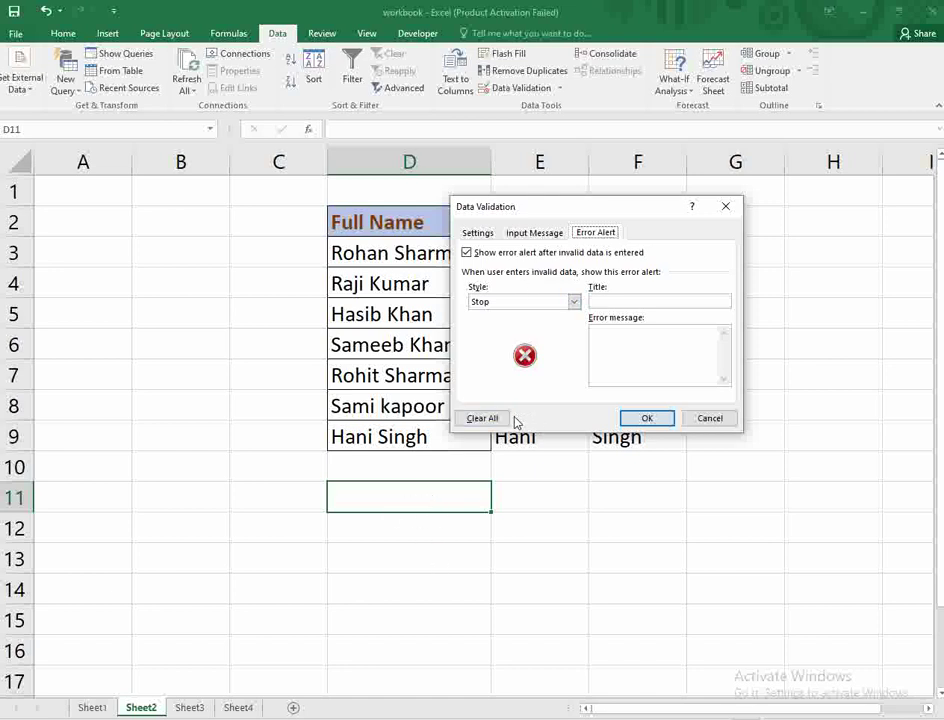
pyautogui.click(621, 303)
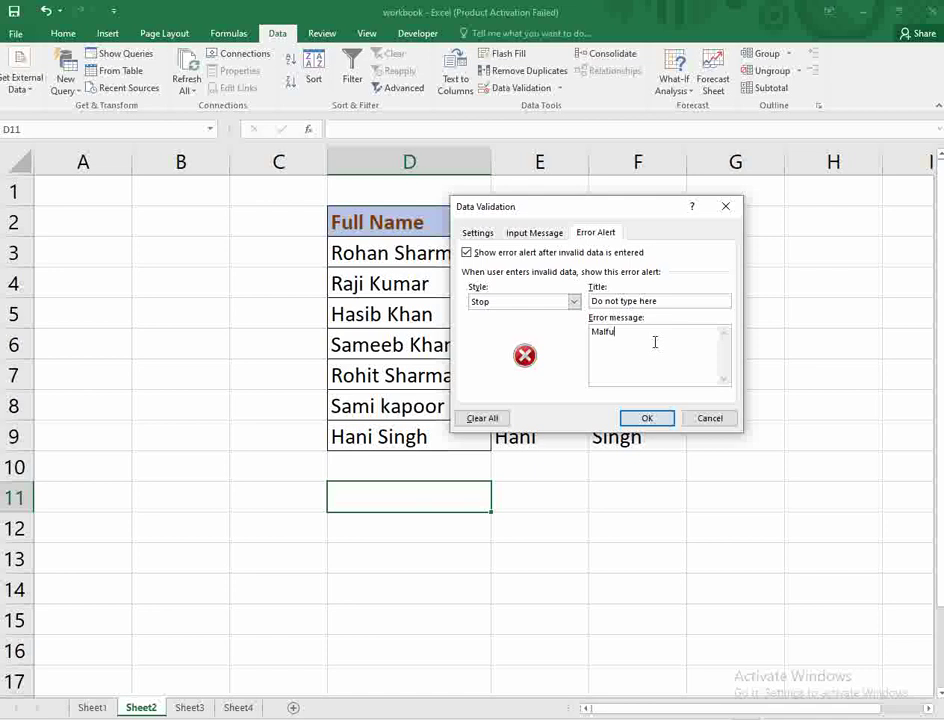
pyautogui.write('on')
# Set the title of D11's validation input message to "No typing" and apply the validation settings
pyautogui.click(536, 234)
pyautogui.click(525, 300)
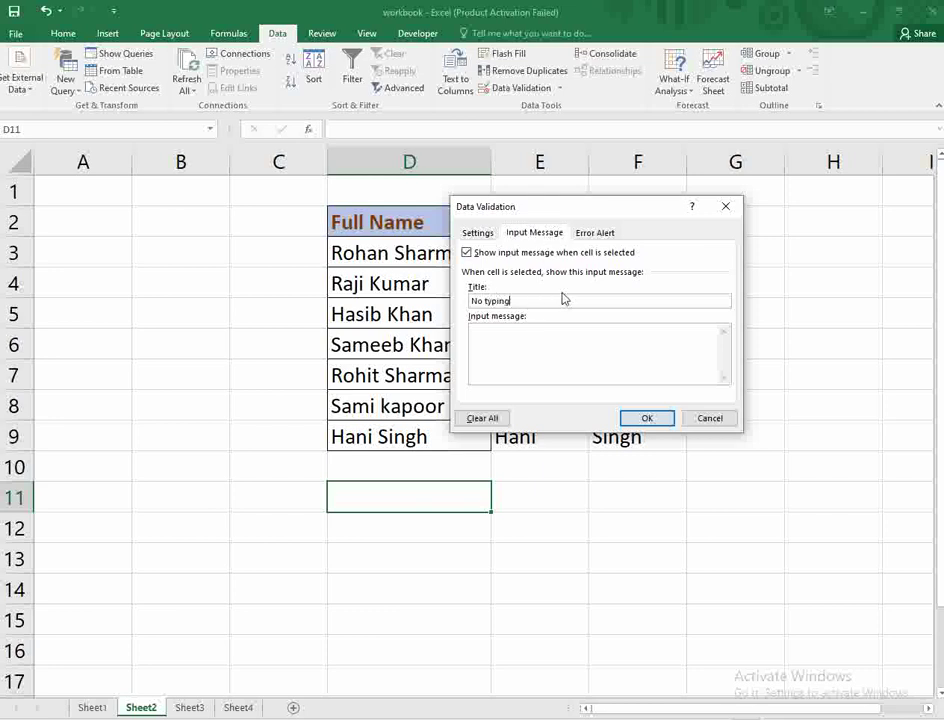
pyautogui.click(647, 418)
pyautogui.click(556, 556)
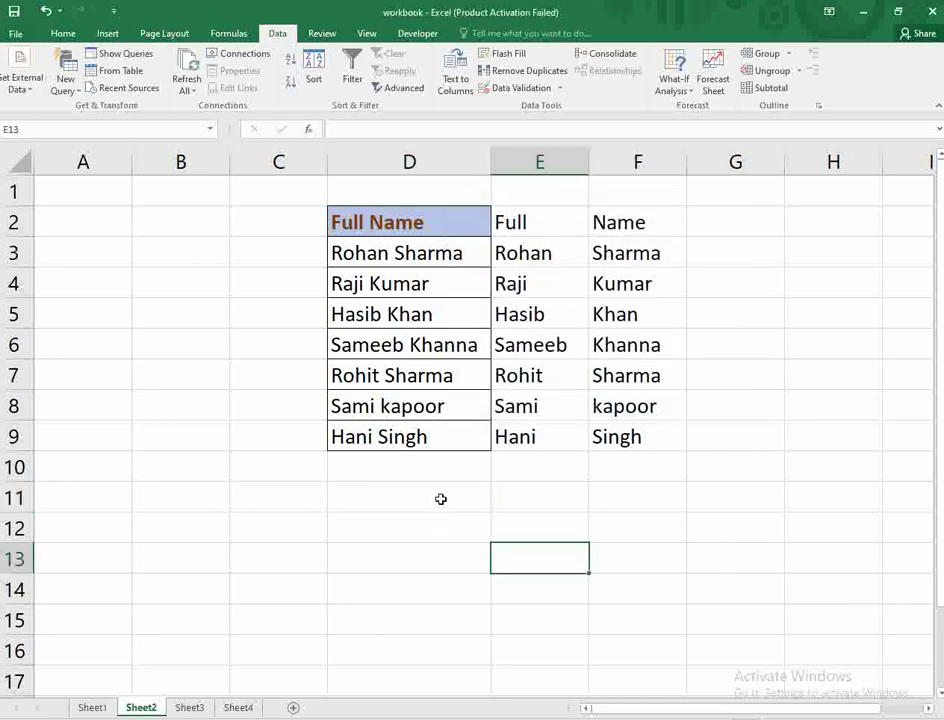
# Try to enter "sdfd" in D11 to test its validation, and dismiss the error alert
pyautogui.click(440, 498)
pyautogui.write('sdfd')
pyautogui.press('Return')
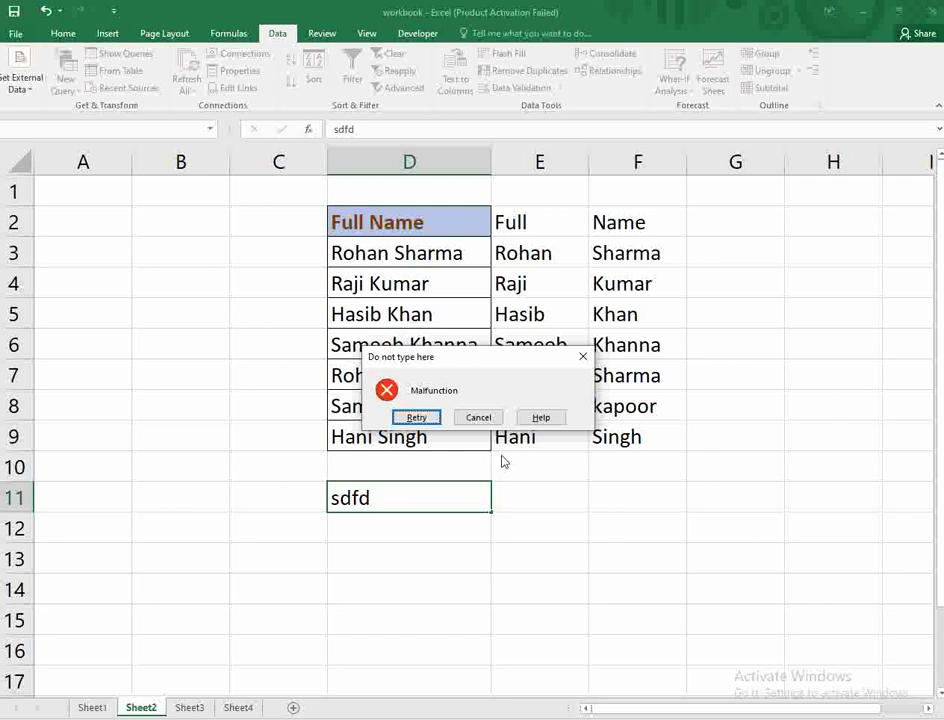
pyautogui.click(582, 358)
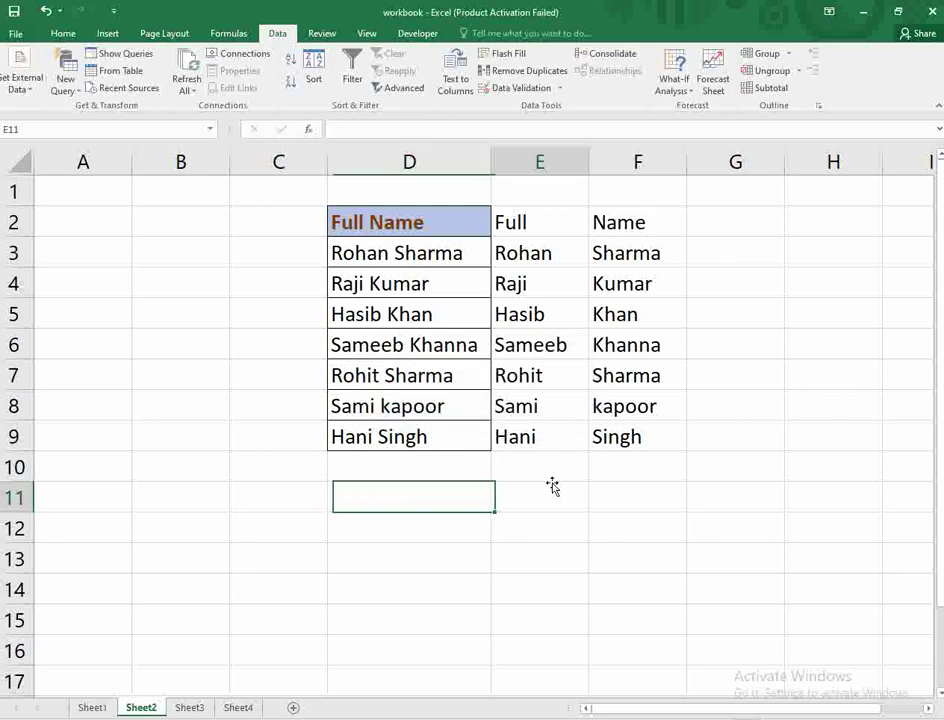
pyautogui.click(613, 516)
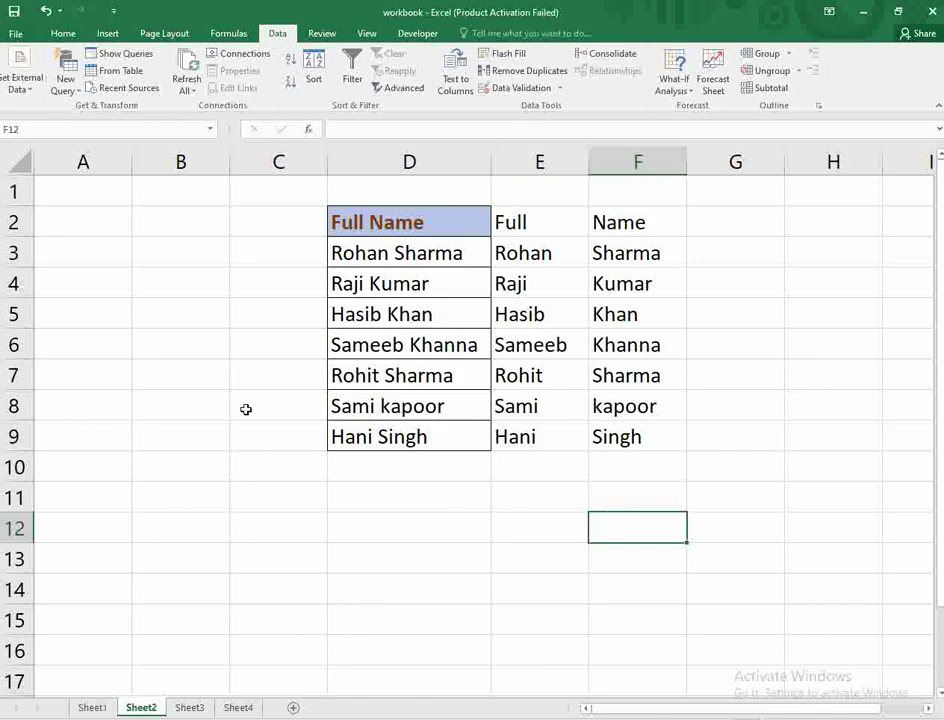
# Add List data validation to cell B3 with the full names in D3:D9 as its source
pyautogui.click(196, 252)
pyautogui.click(521, 87)
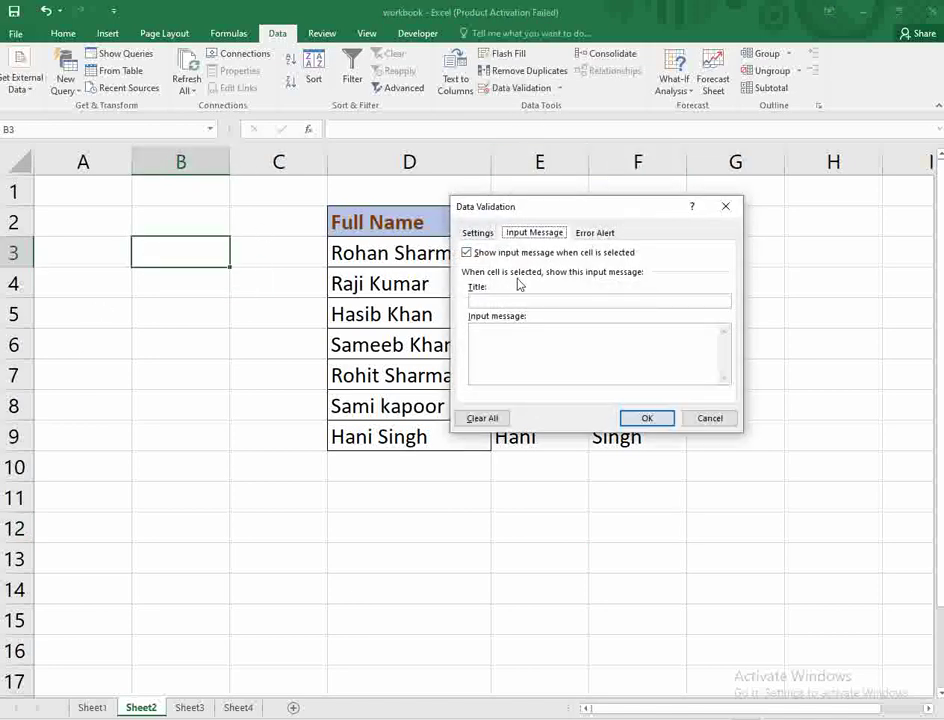
pyautogui.click(478, 232)
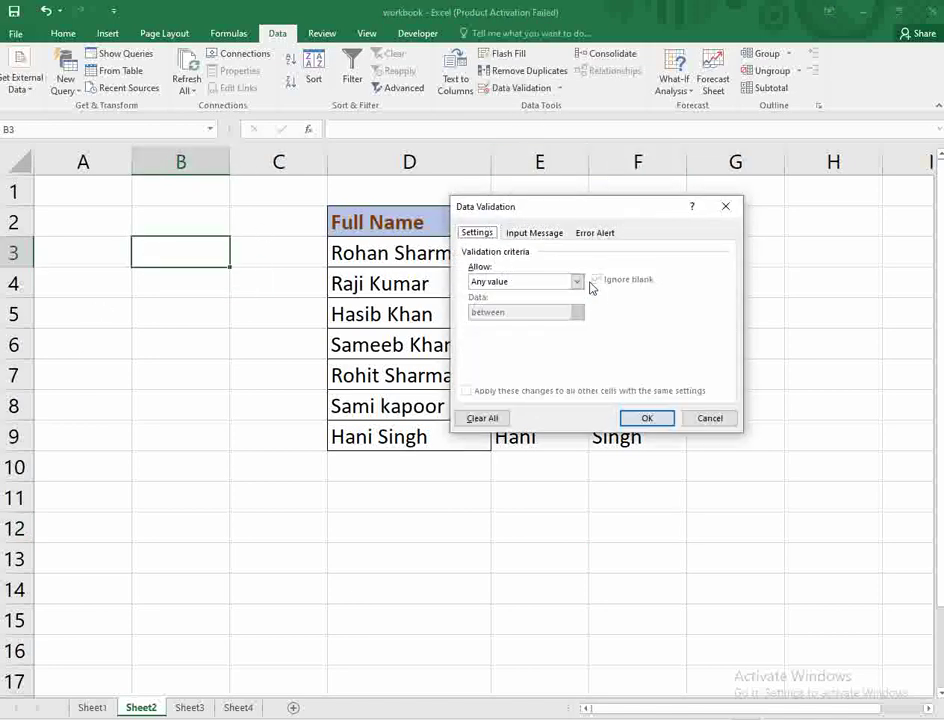
pyautogui.click(577, 282)
pyautogui.click(515, 314)
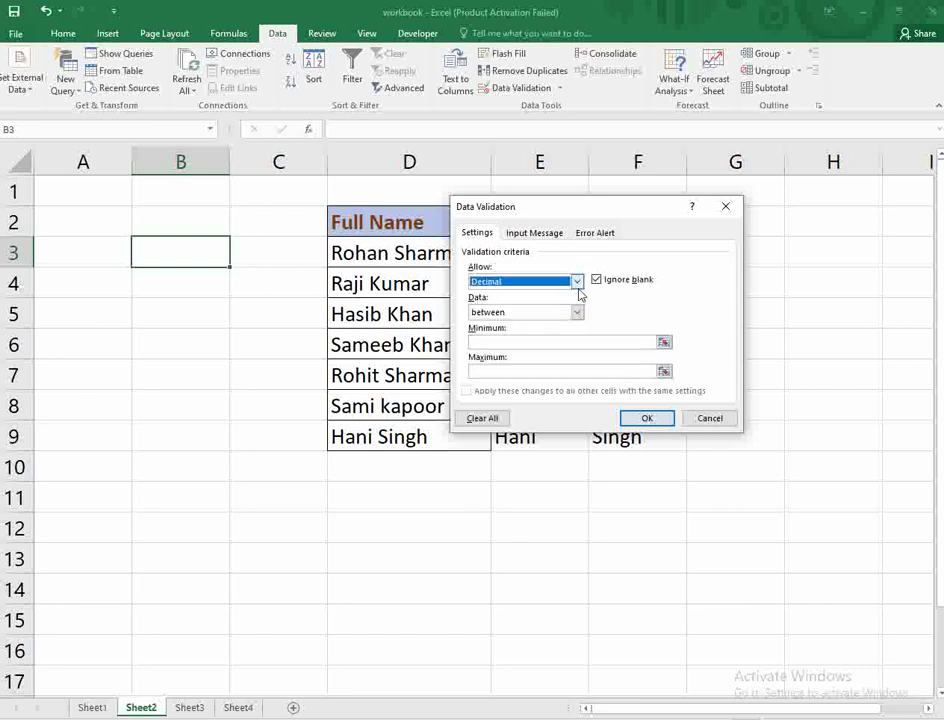
pyautogui.click(577, 282)
pyautogui.click(517, 325)
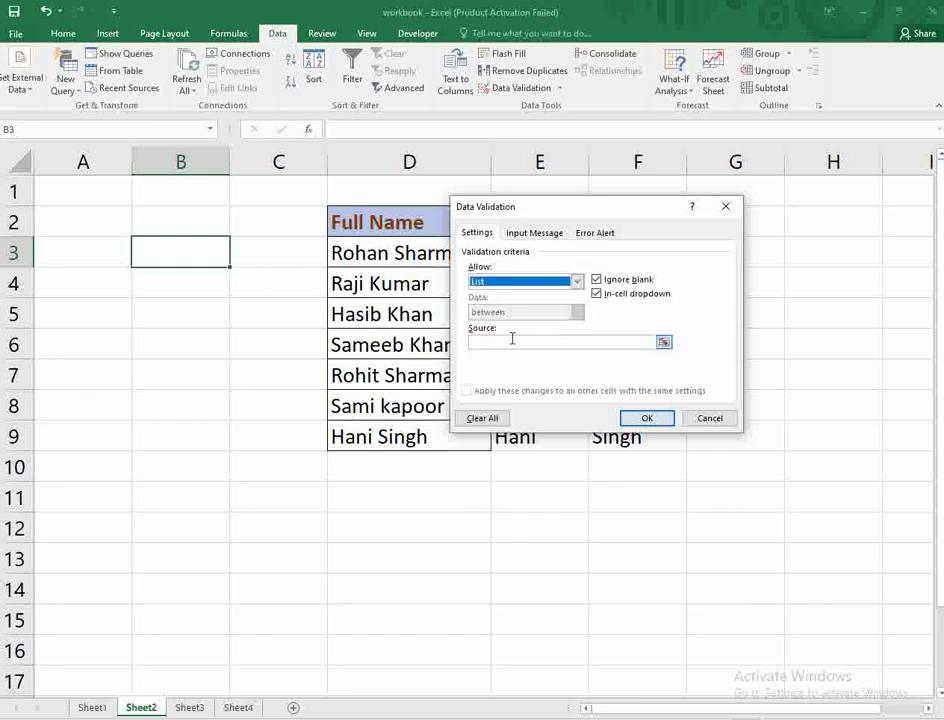
pyautogui.click(509, 341)
pyautogui.moveTo(397, 253); pyautogui.dragTo(409, 440)
pyautogui.click(653, 358)
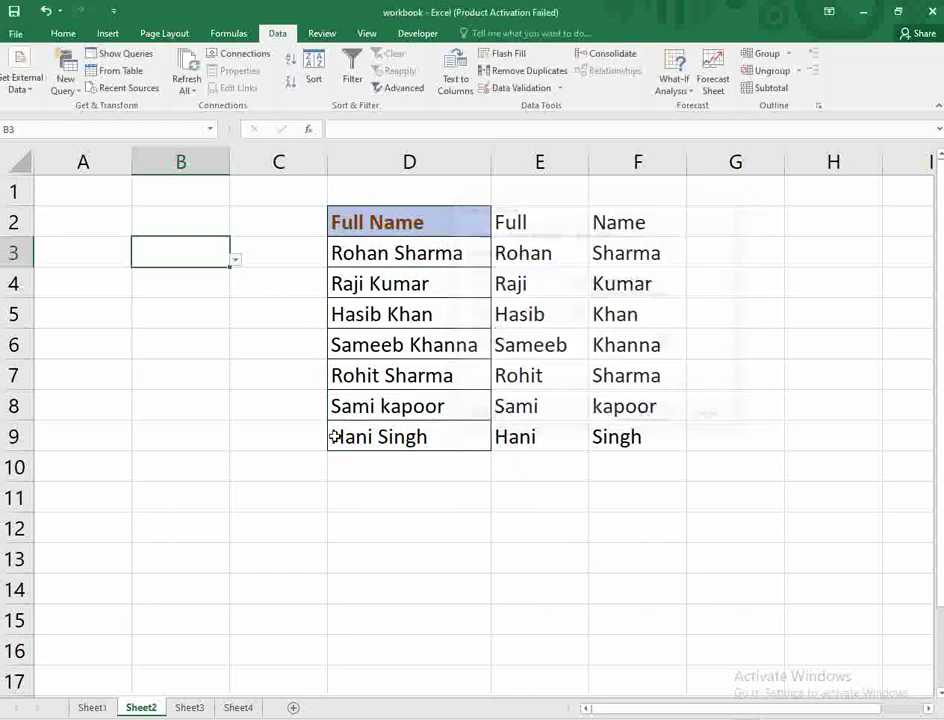
# Fill B3 with the fifth name from its in-cell drop-down list
pyautogui.click(320, 437)
pyautogui.click(199, 247)
pyautogui.click(236, 263)
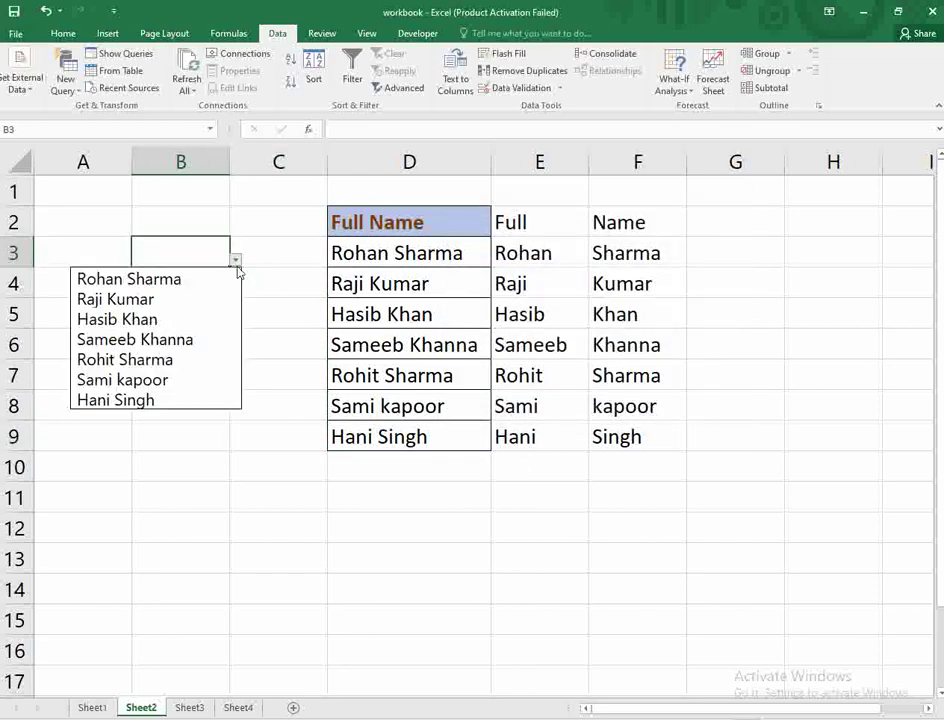
pyautogui.click(211, 357)
pyautogui.click(252, 354)
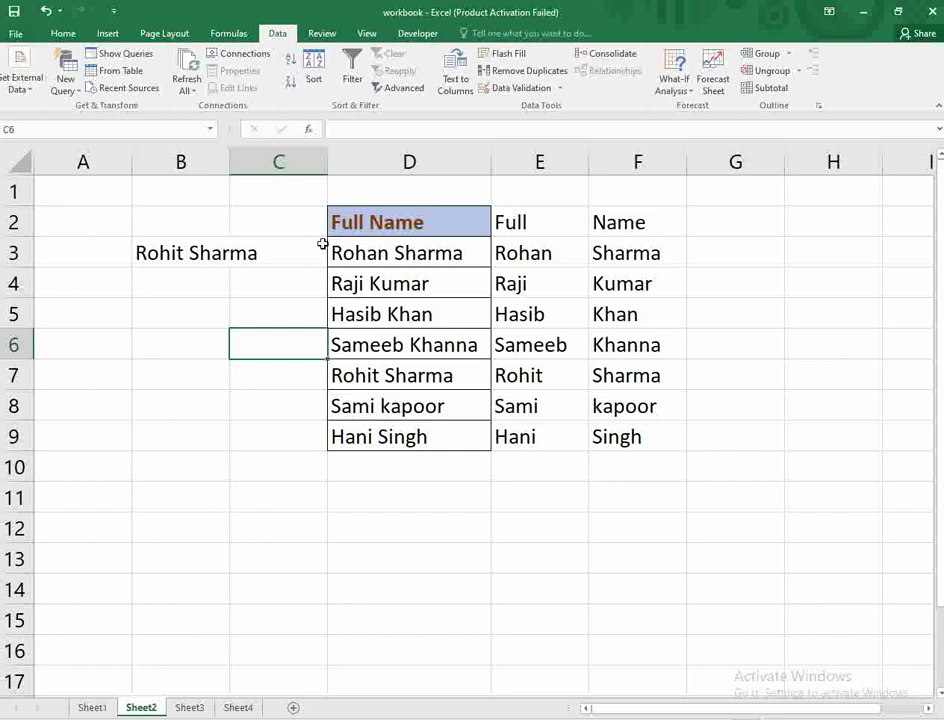
# Group column C by columns, and collapse and expand the group
pyautogui.click(777, 58)
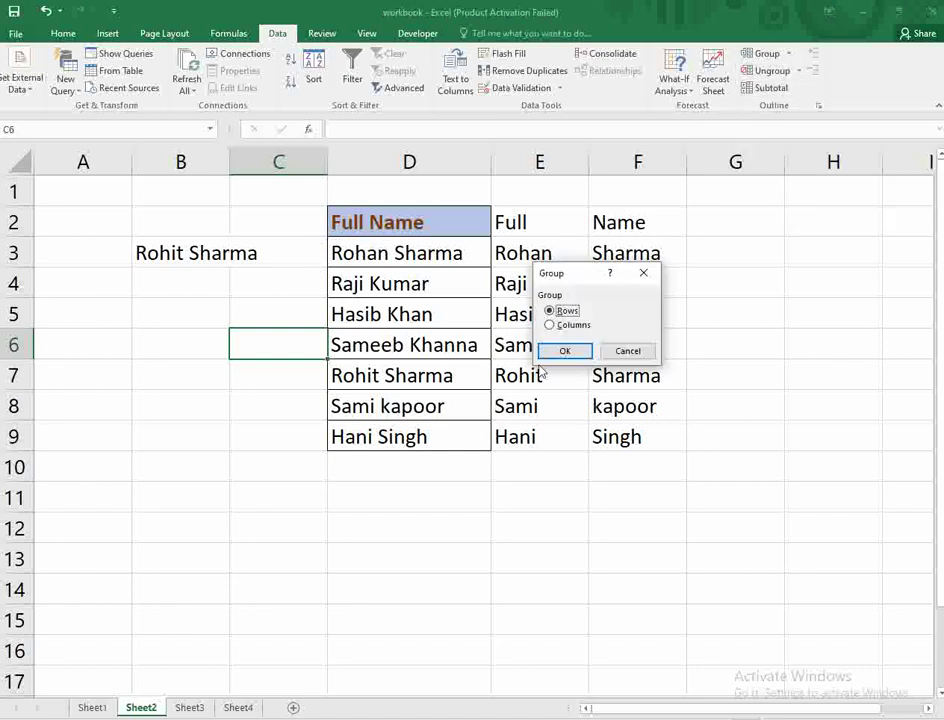
pyautogui.click(550, 325)
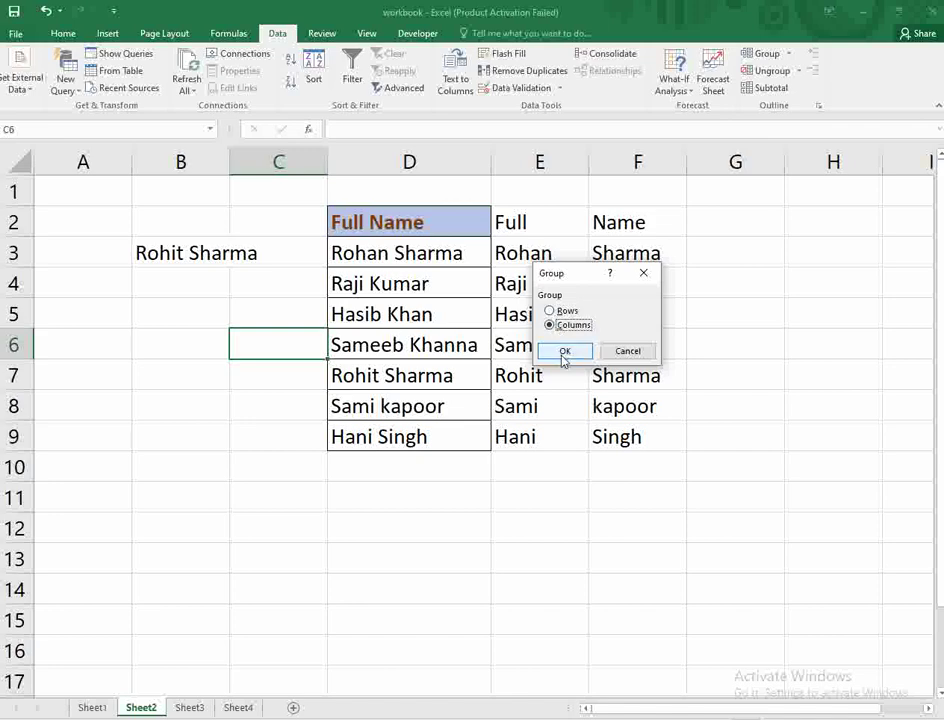
pyautogui.click(566, 351)
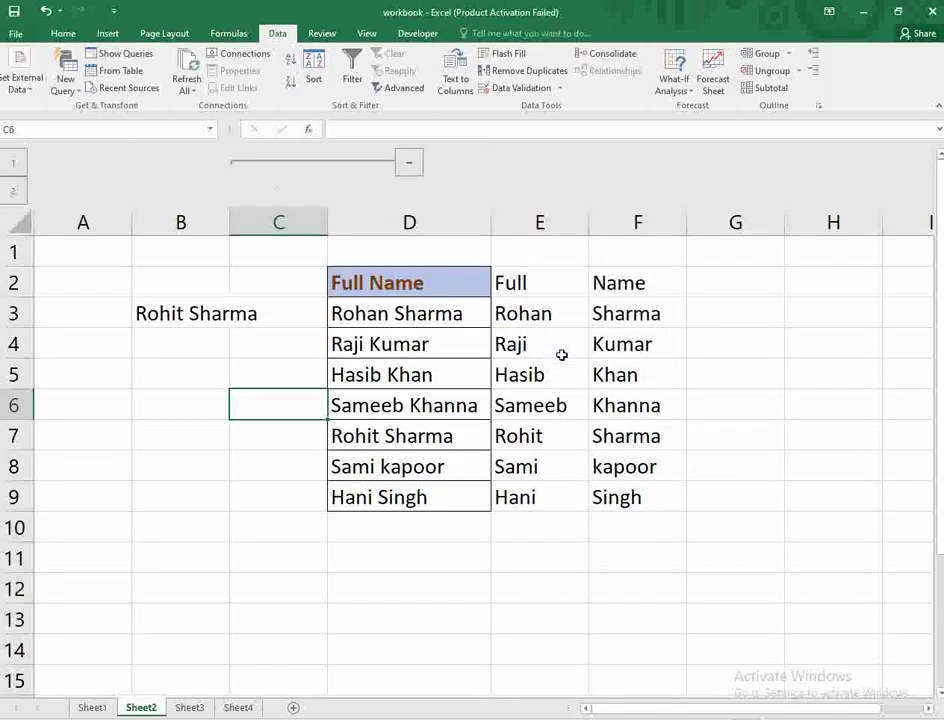
pyautogui.click(412, 165)
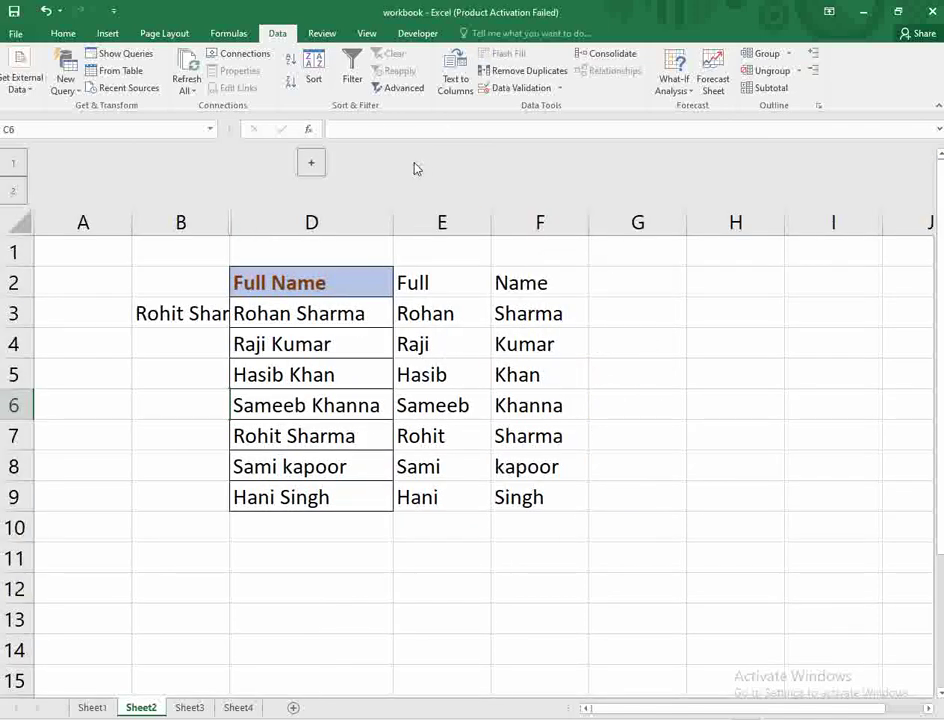
pyautogui.click(312, 164)
# Remove the outline grouping from column C
pyautogui.hotkey('ctrl', 'z')
pyautogui.hotkey('ctrl', 'z')
pyautogui.click(770, 70)
pyautogui.click(552, 330)
pyautogui.click(560, 349)
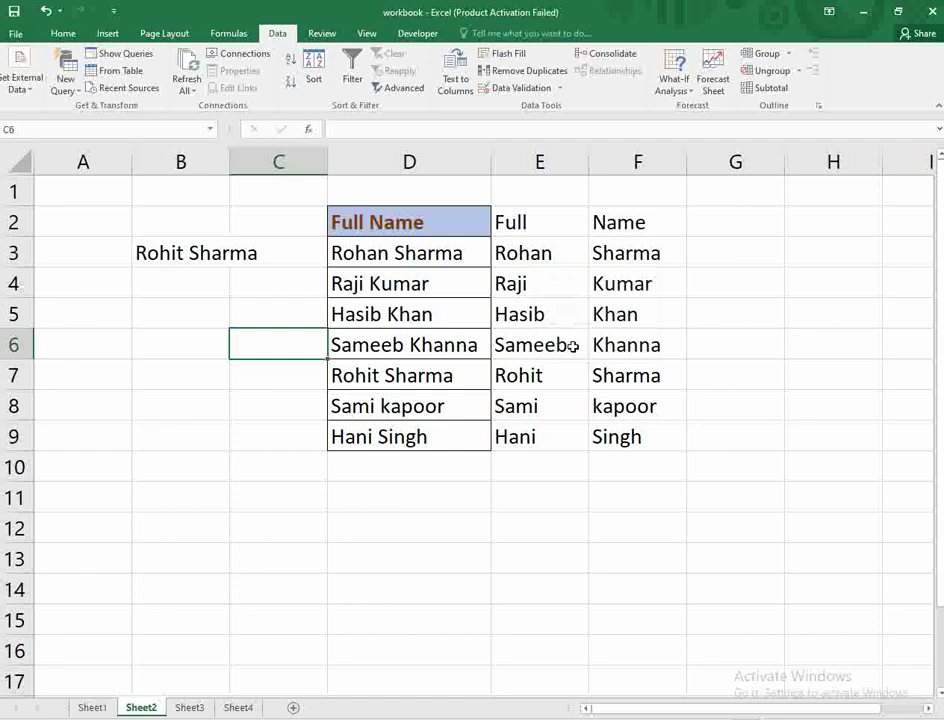
pyautogui.click(560, 432)
# Group rows 3 to 7 using cells D3:D7, and collapse and expand the group
pyautogui.moveTo(400, 253); pyautogui.dragTo(410, 367)
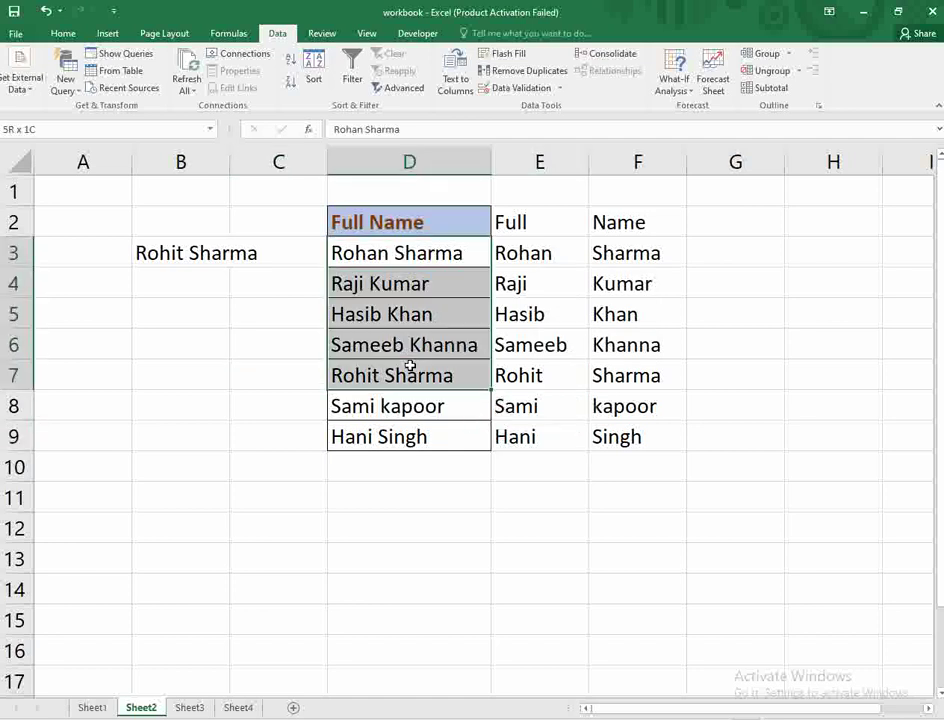
pyautogui.click(766, 53)
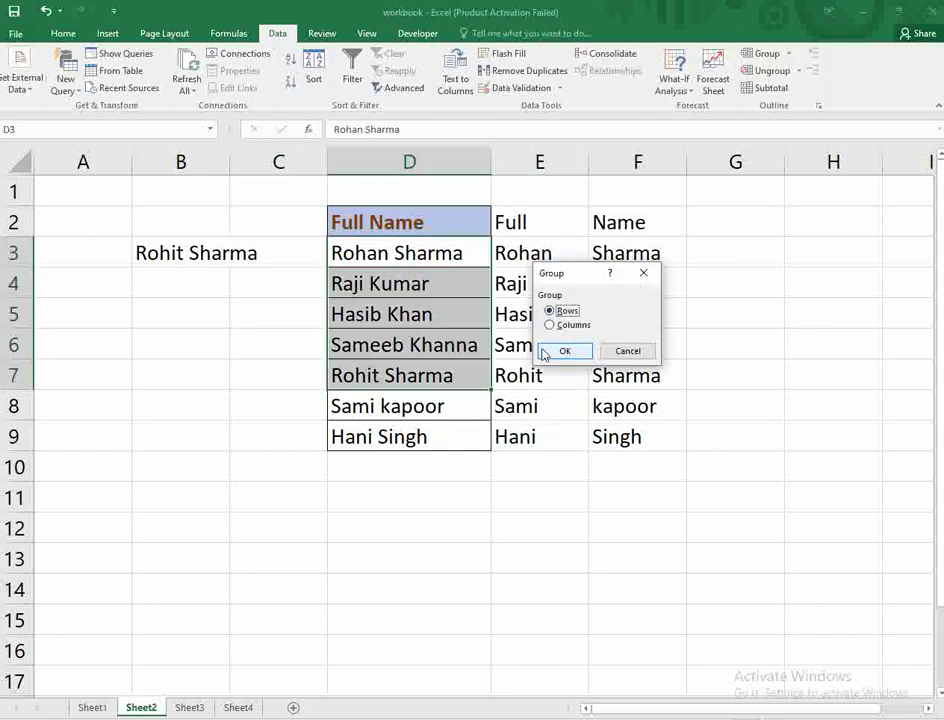
pyautogui.click(565, 350)
pyautogui.click(10, 405)
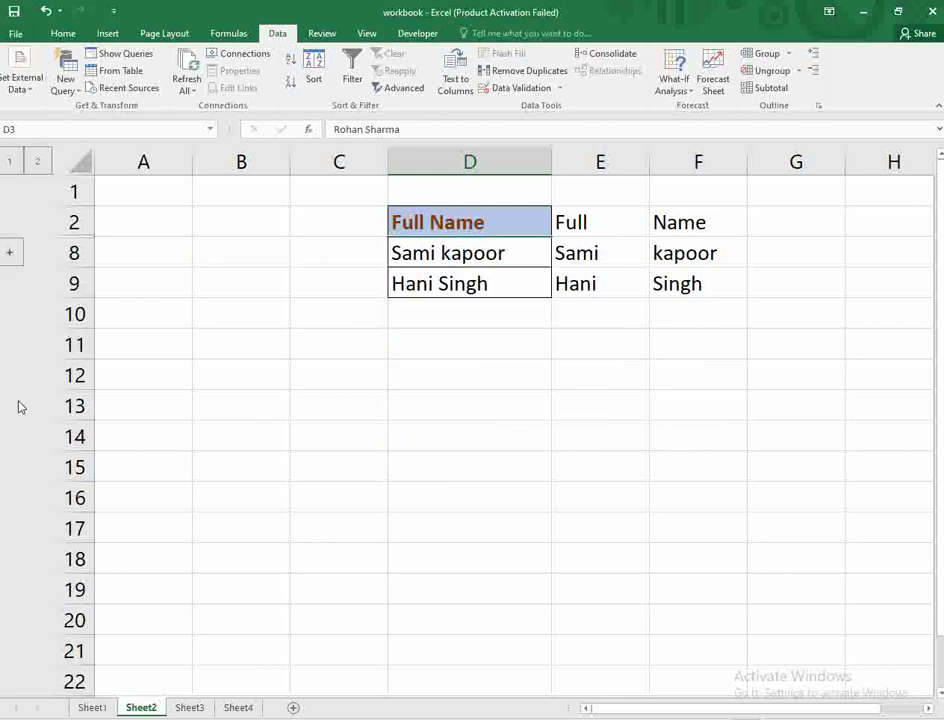
pyautogui.click(8, 251)
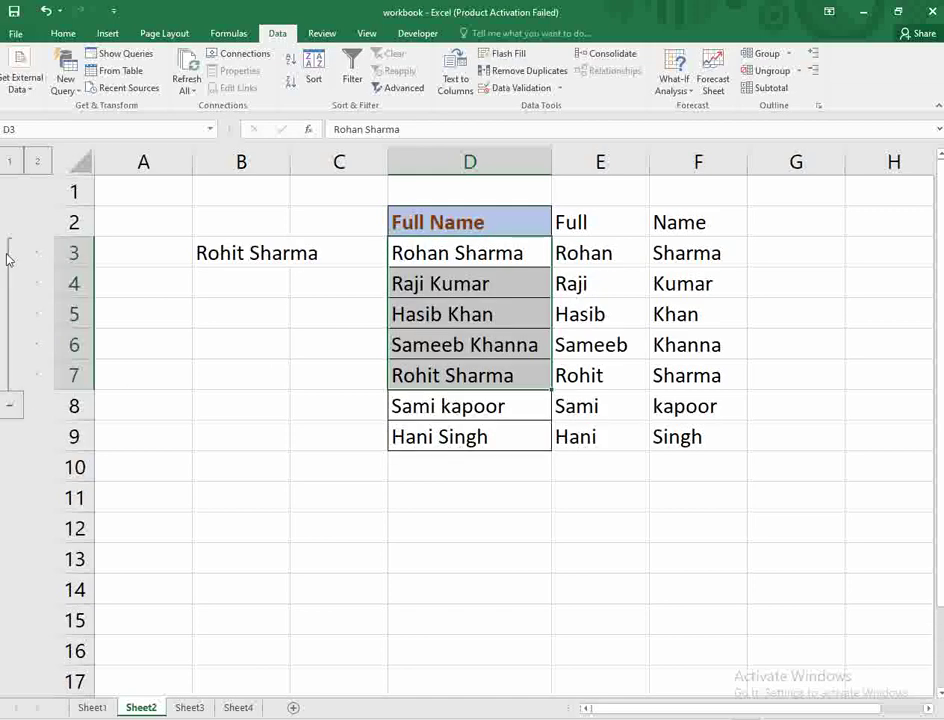
# Ungroup rows 3 to 7
pyautogui.click(766, 70)
pyautogui.click(563, 351)
pyautogui.click(580, 408)
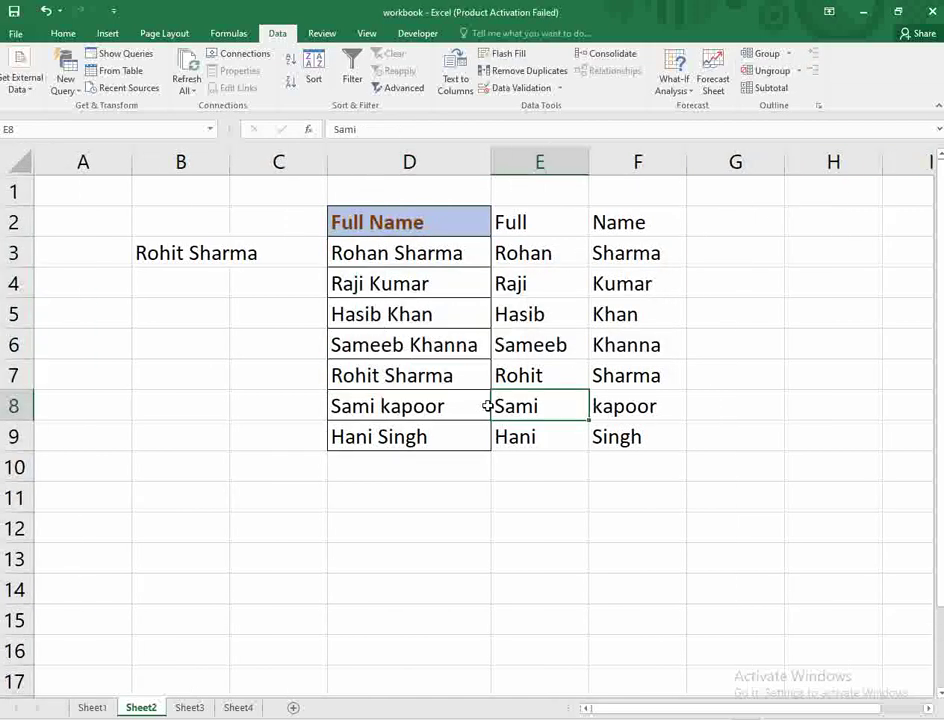
# Add a comment reading "Here you are" to cell D5
pyautogui.click(310, 37)
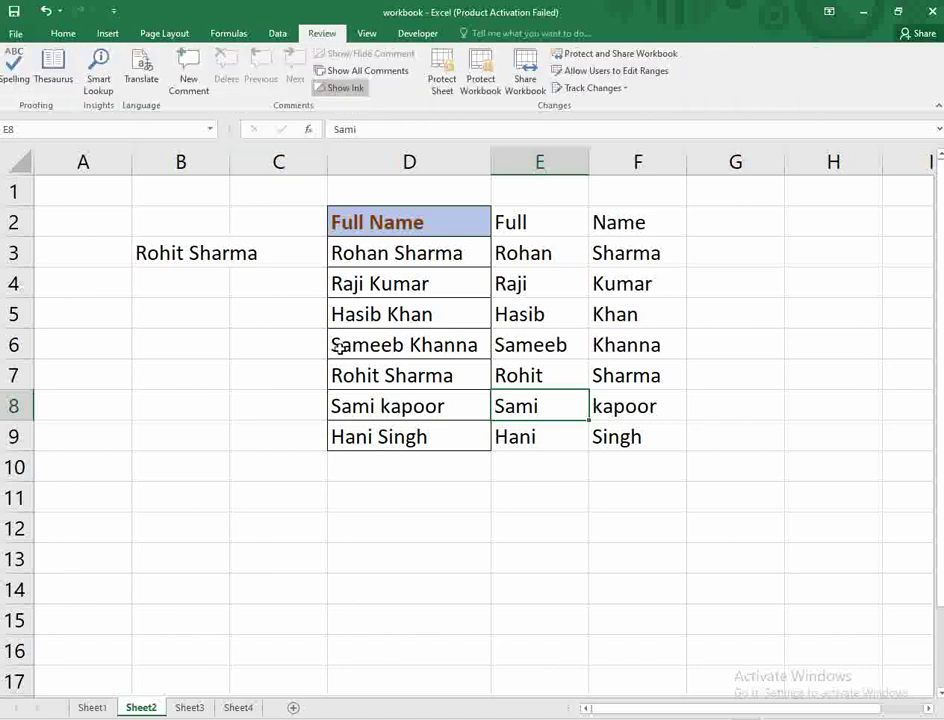
pyautogui.click(376, 320)
pyautogui.click(188, 78)
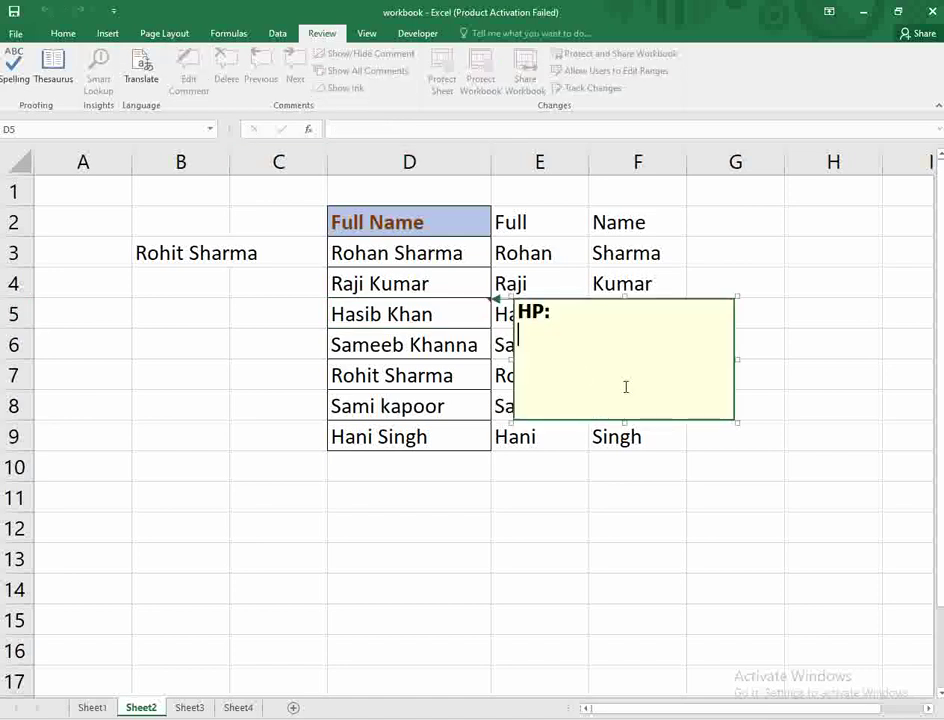
pyautogui.write('Here  yo')
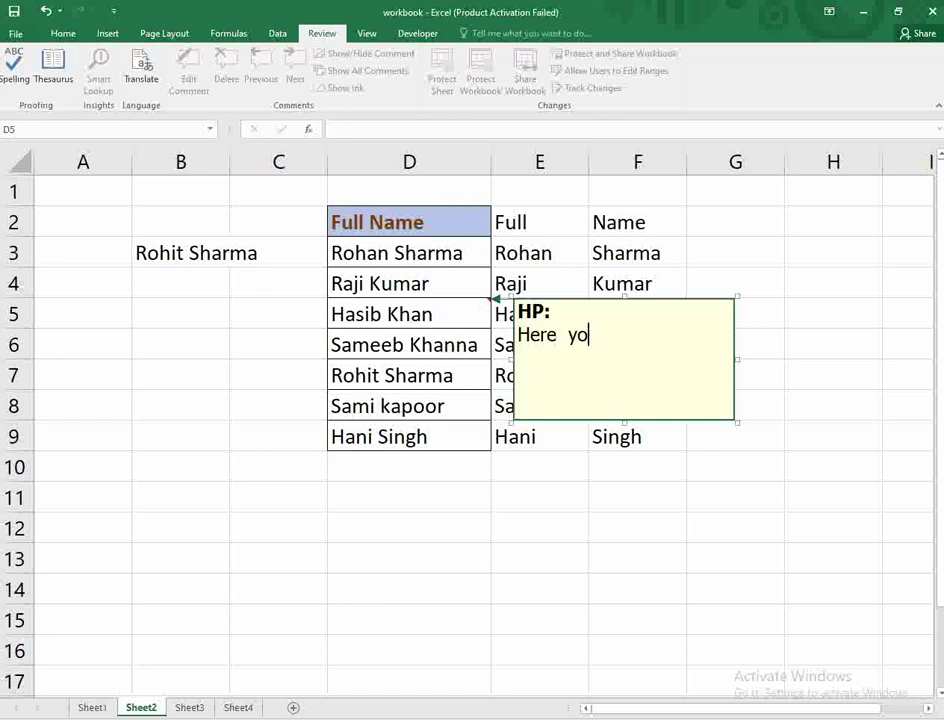
pyautogui.write('yuu are')
pyautogui.click(536, 536)
# Delete the comment from cell D5
pyautogui.click(460, 319)
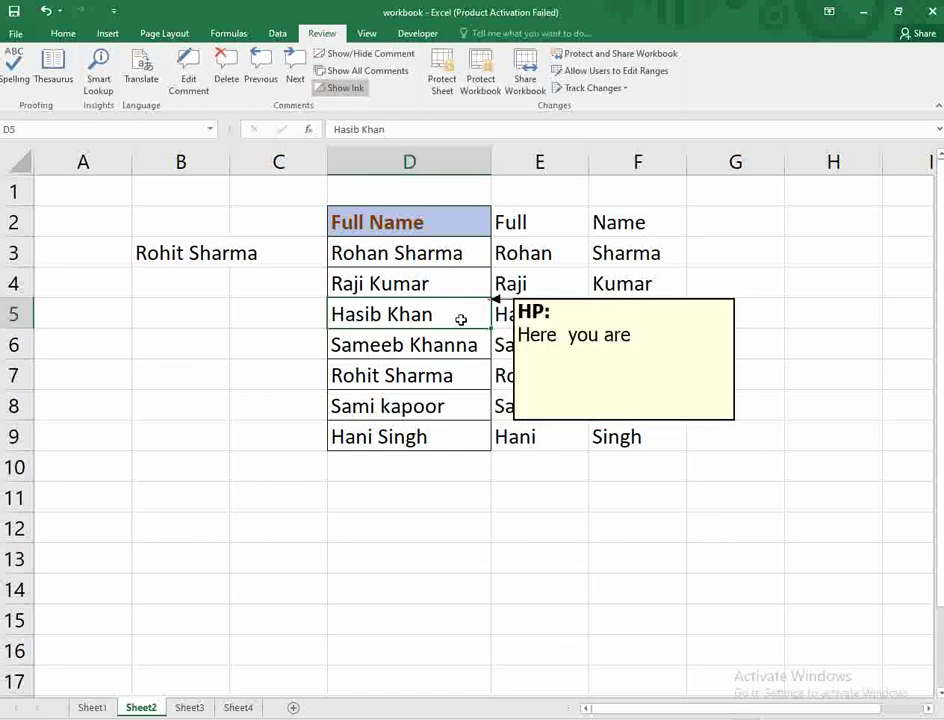
pyautogui.rightClick(461, 314)
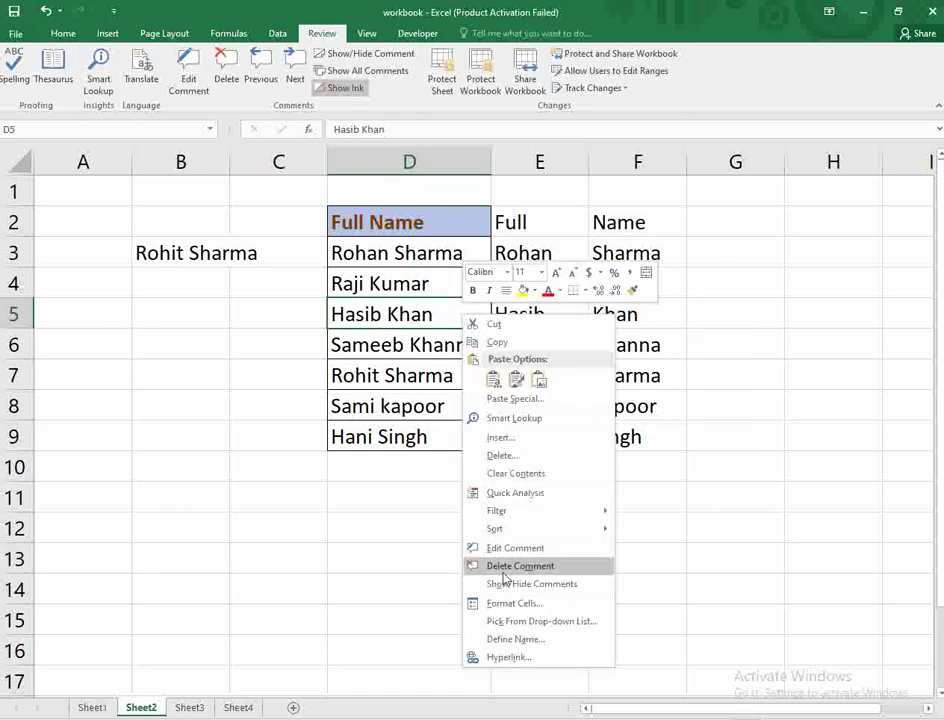
pyautogui.click(505, 565)
pyautogui.click(438, 523)
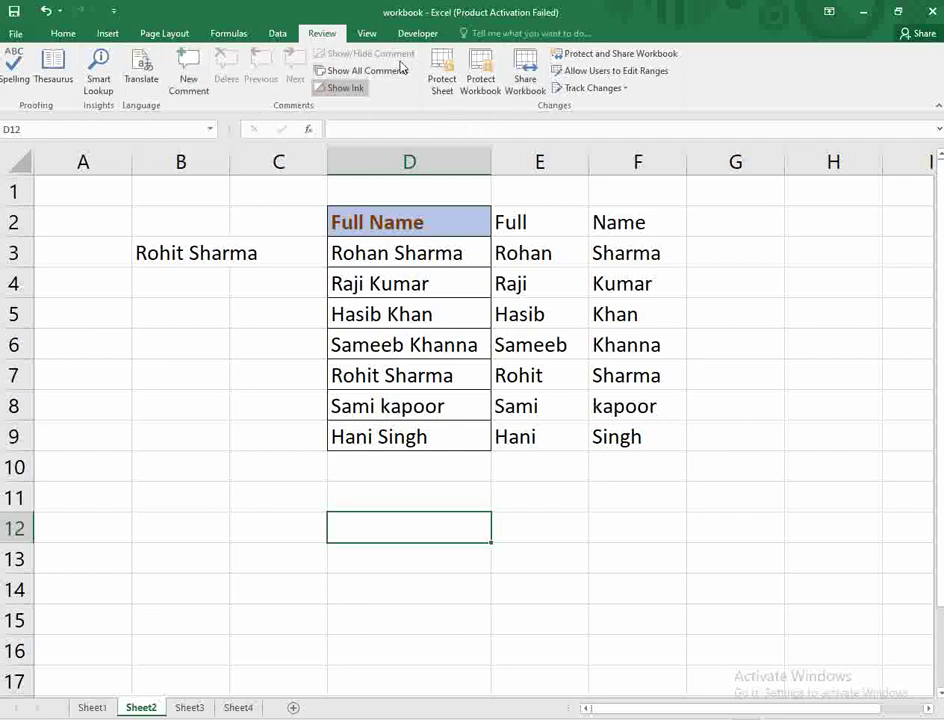
# Hide the formula bar, the row and column headings and the gridlines
pyautogui.click(366, 35)
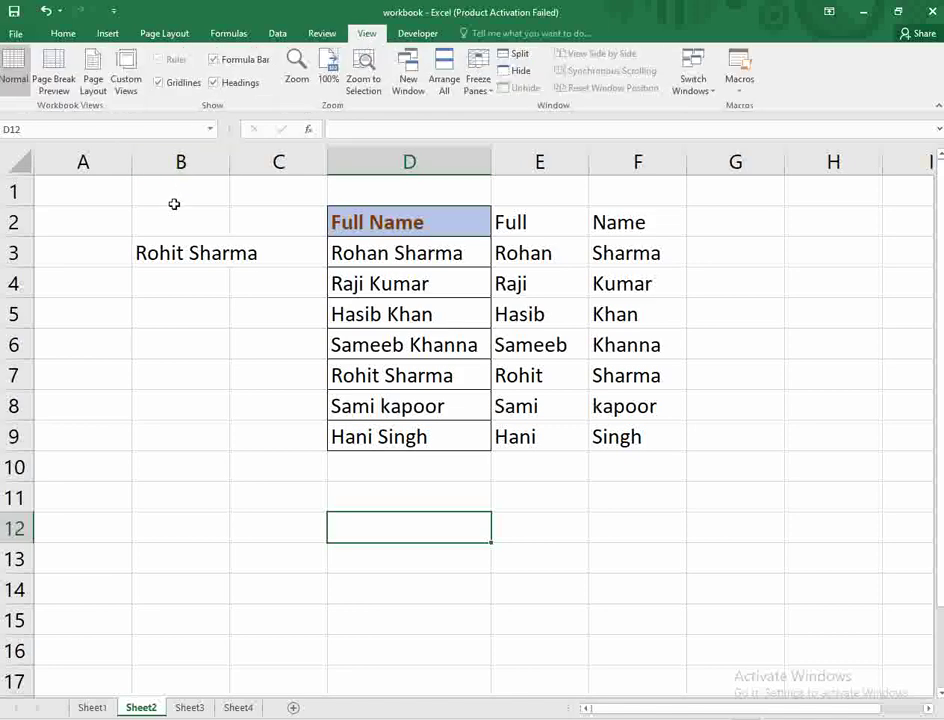
pyautogui.click(290, 340)
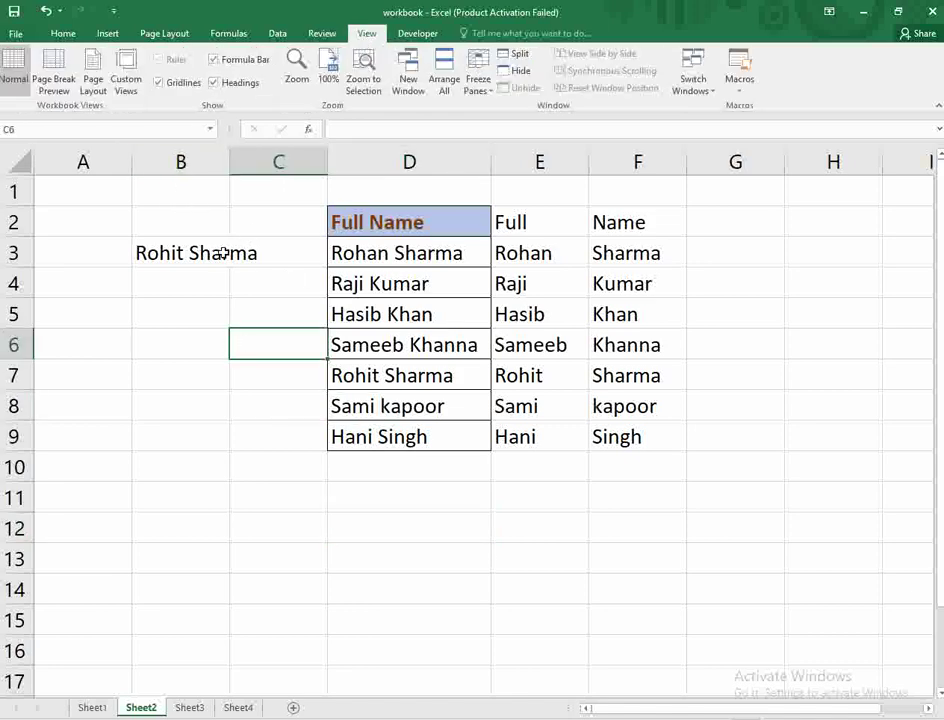
pyautogui.click(215, 60)
pyautogui.click(213, 83)
pyautogui.click(165, 83)
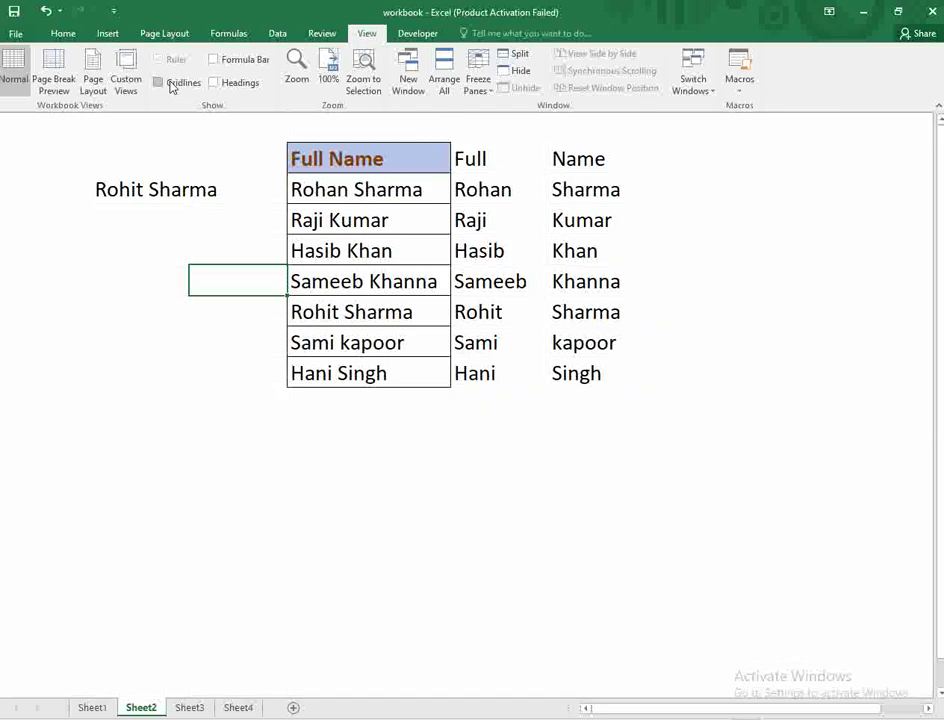
# Show the gridlines, the headings and the formula bar again
pyautogui.click(170, 86)
pyautogui.click(214, 83)
pyautogui.click(214, 60)
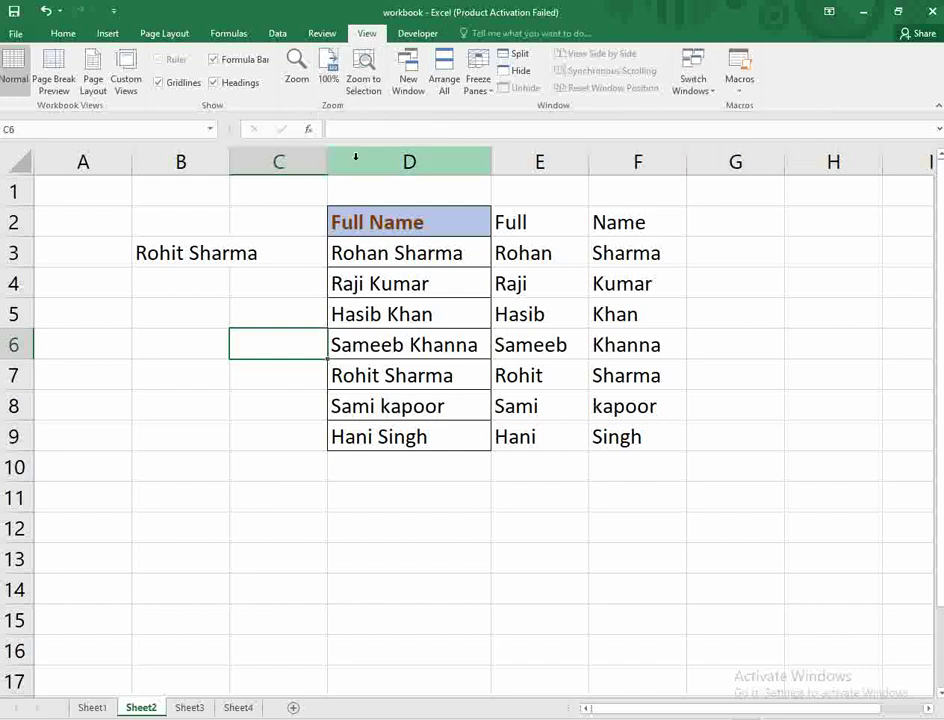
# Zoom the sheet to the selected header cell D2, and reset the zoom to 100% before enlarging the view
pyautogui.click(383, 220)
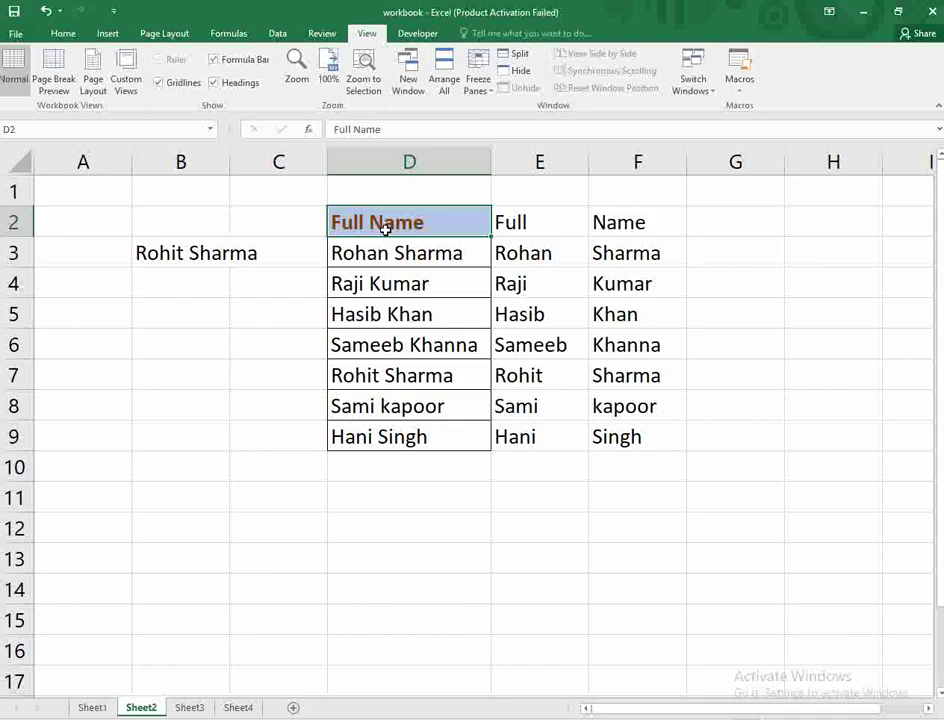
pyautogui.click(367, 78)
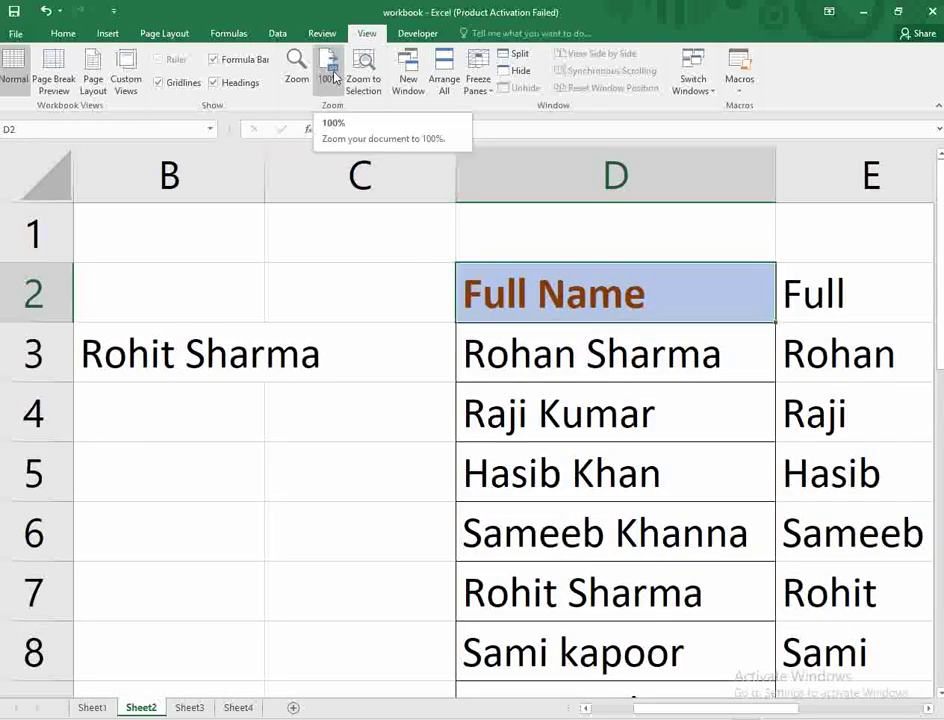
pyautogui.click(330, 72)
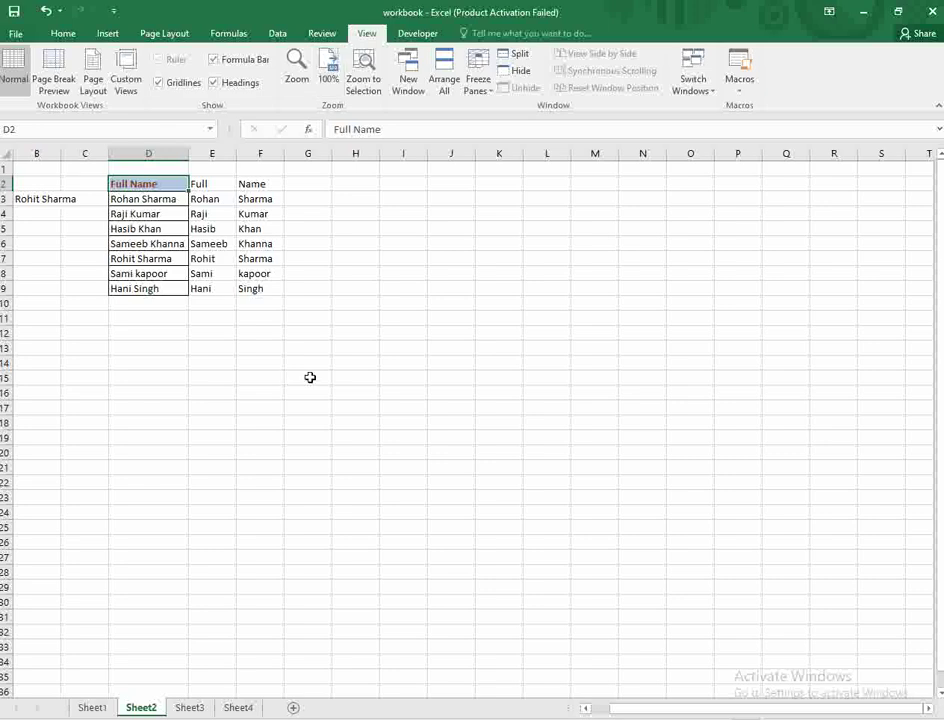
pyautogui.scroll(5, 332, 368)
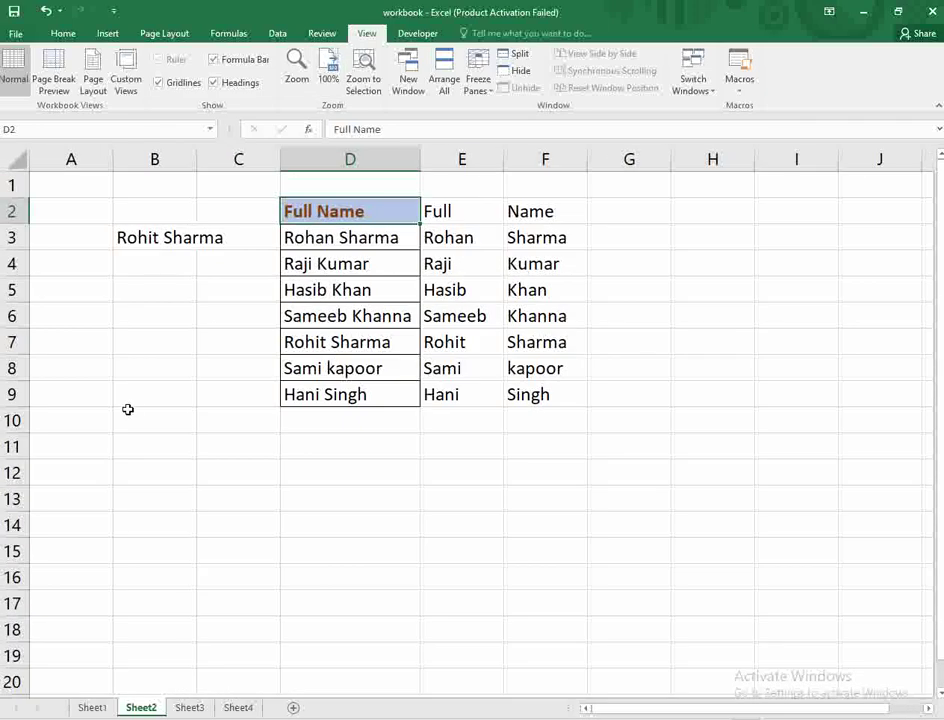
pyautogui.click(418, 34)
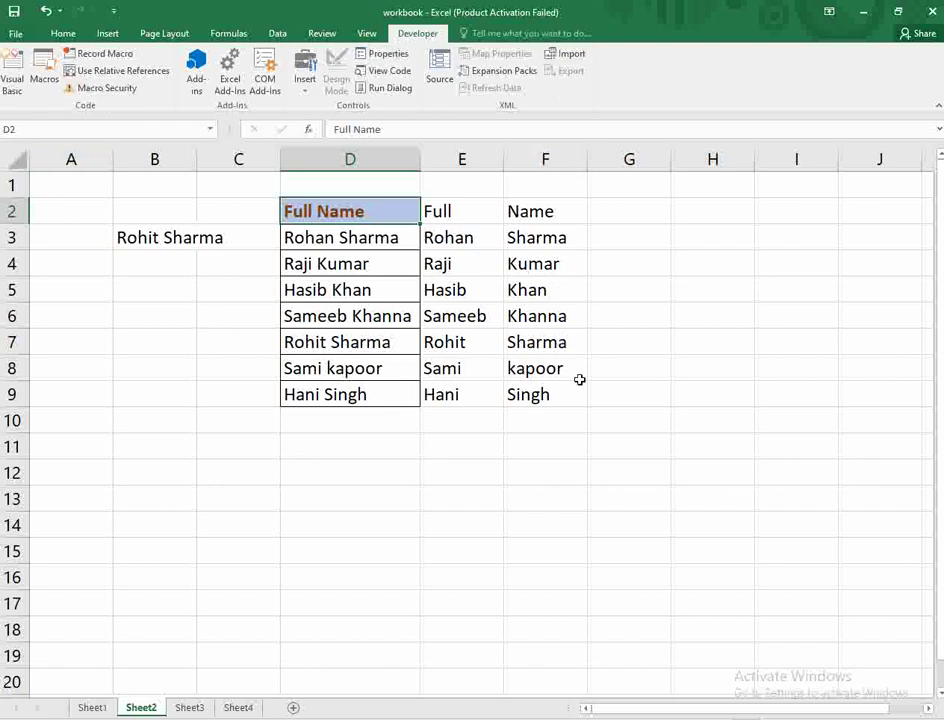
pyautogui.click(302, 697)
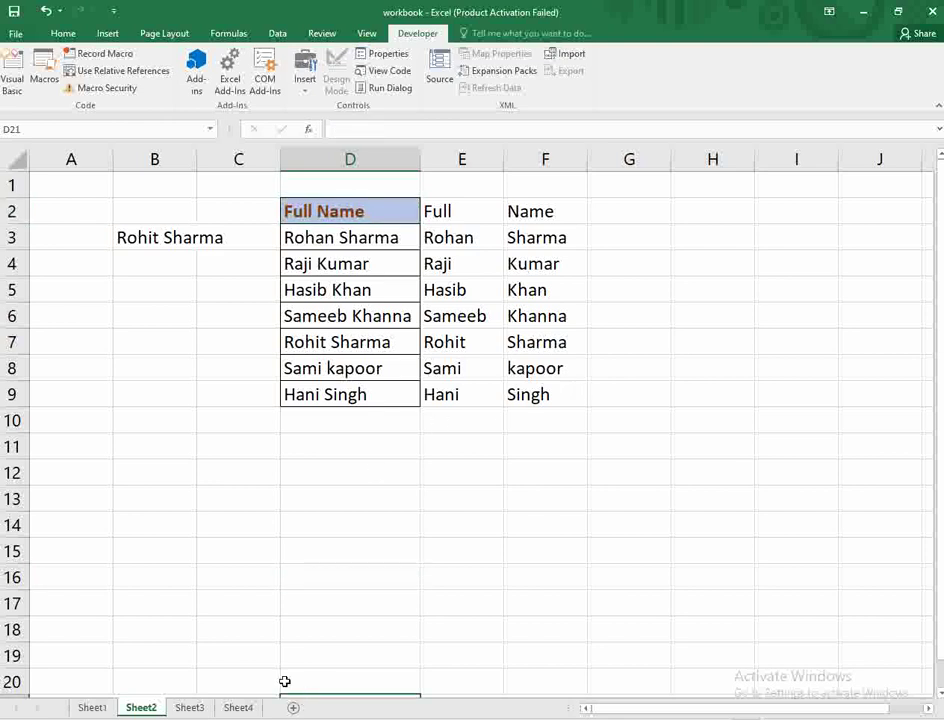
pyautogui.click(162, 34)
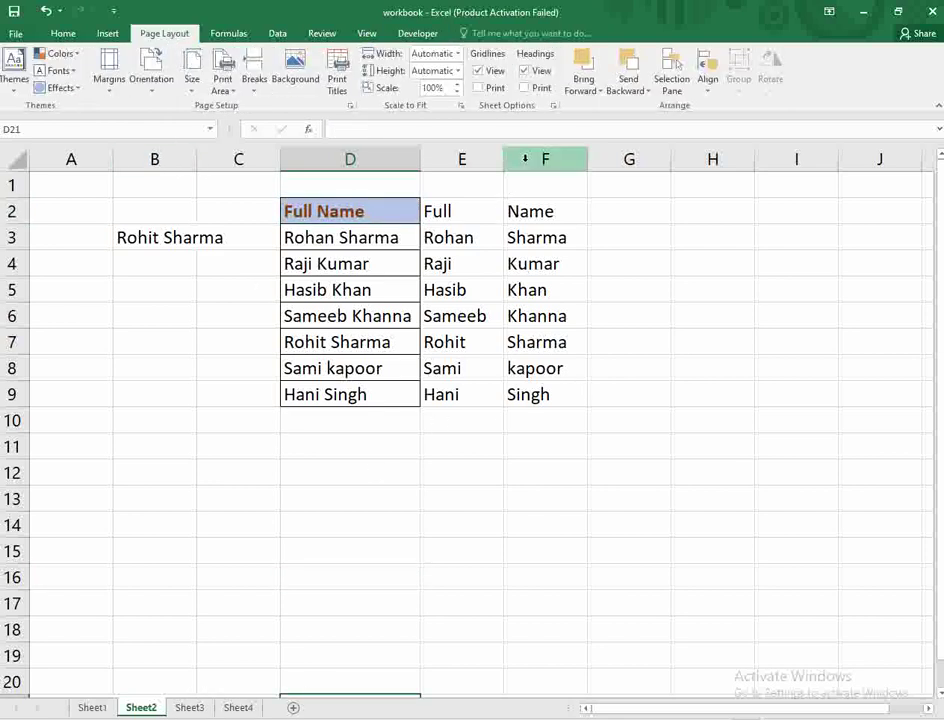